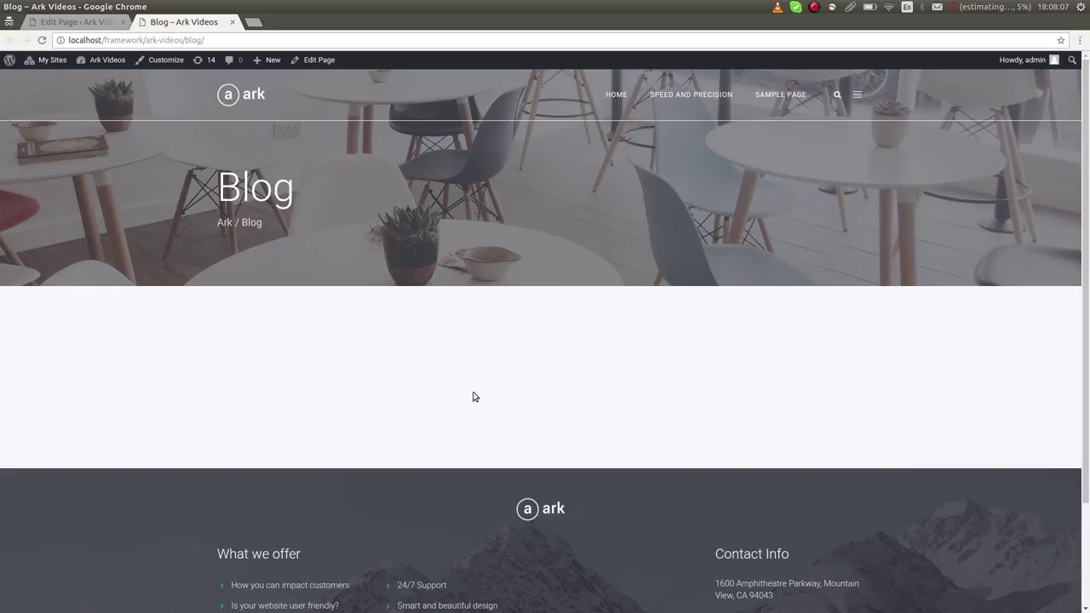
Back in the page editor, show the Blog element layouts for the empty column.
left_click(77, 22)
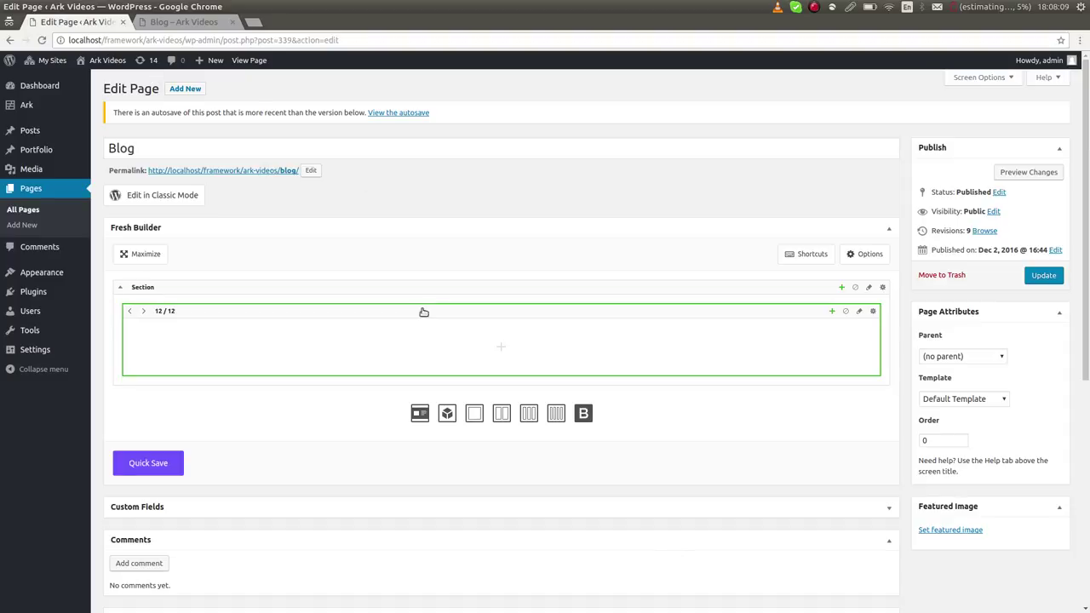
left_click(484, 345)
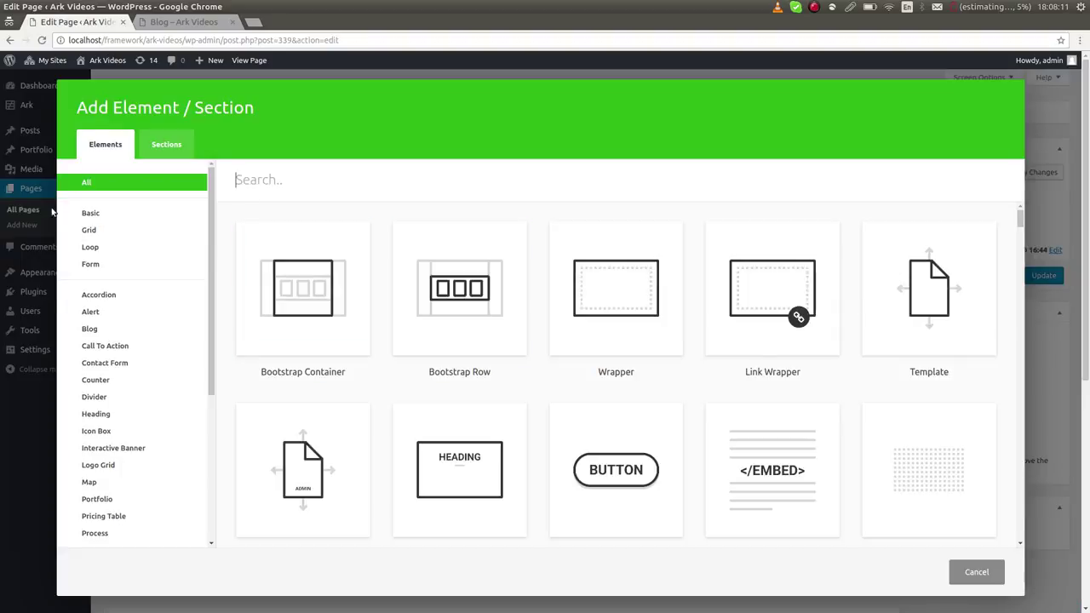
left_click(115, 329)
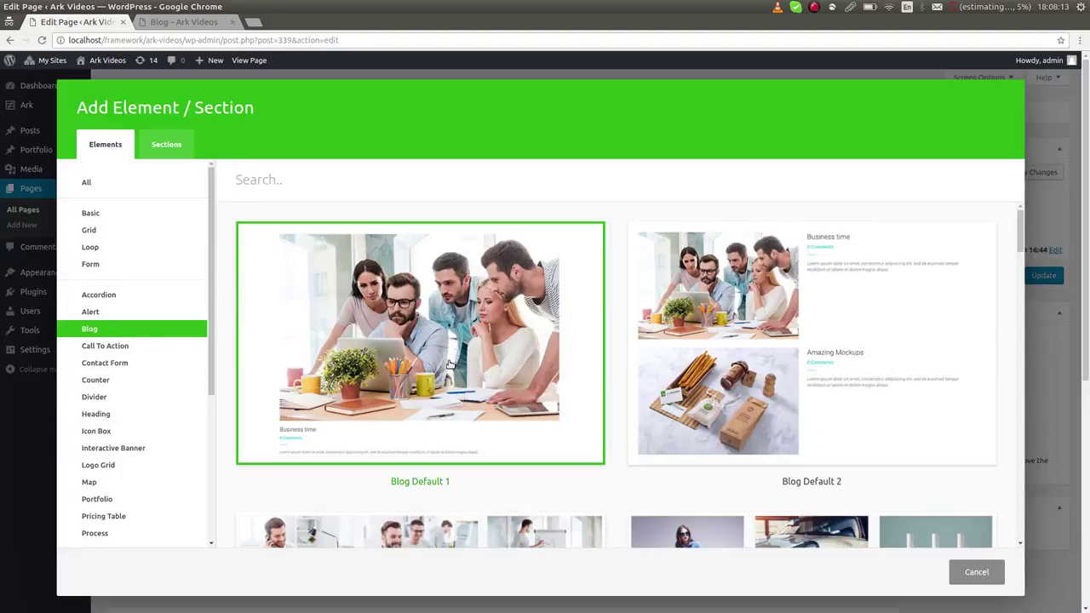
Browse the available Blog templates, such as sliders and timelines.
scroll(449, 364, "down", 5)
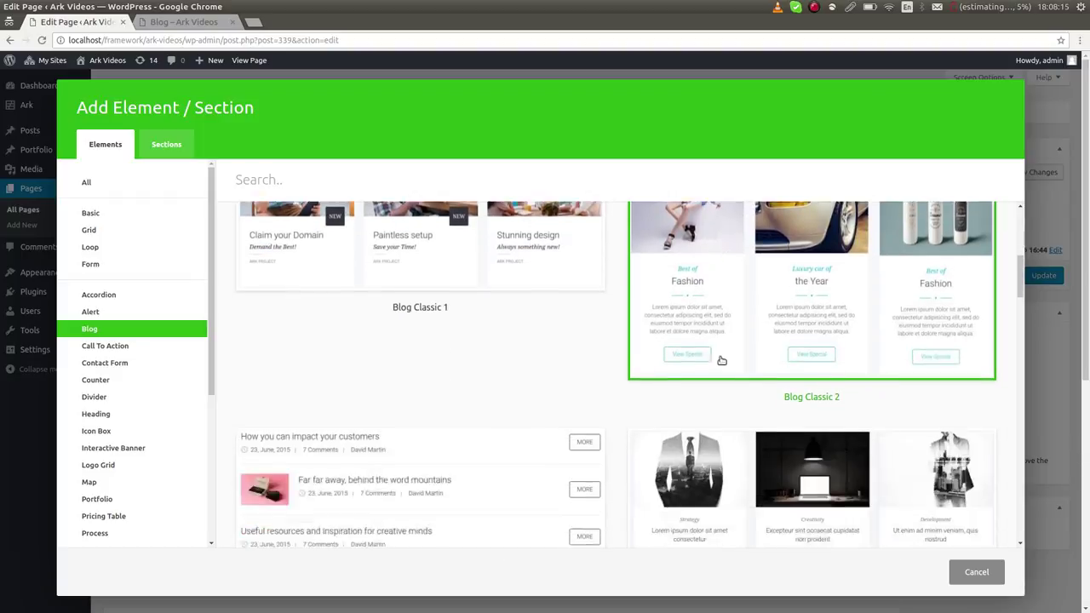
scroll(721, 360, "down", 10)
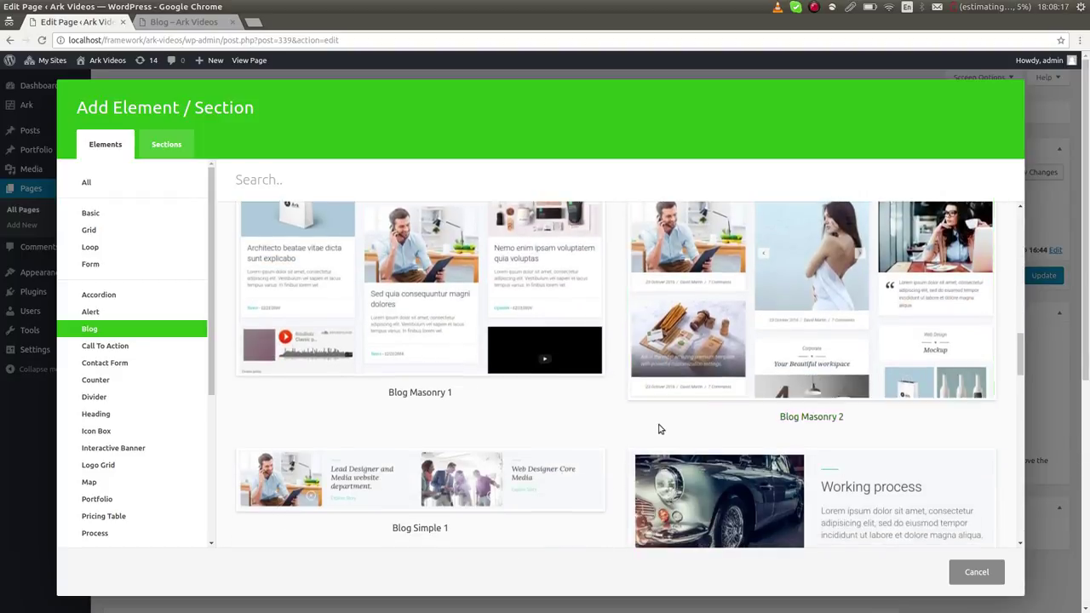
scroll(660, 426, "down", 10)
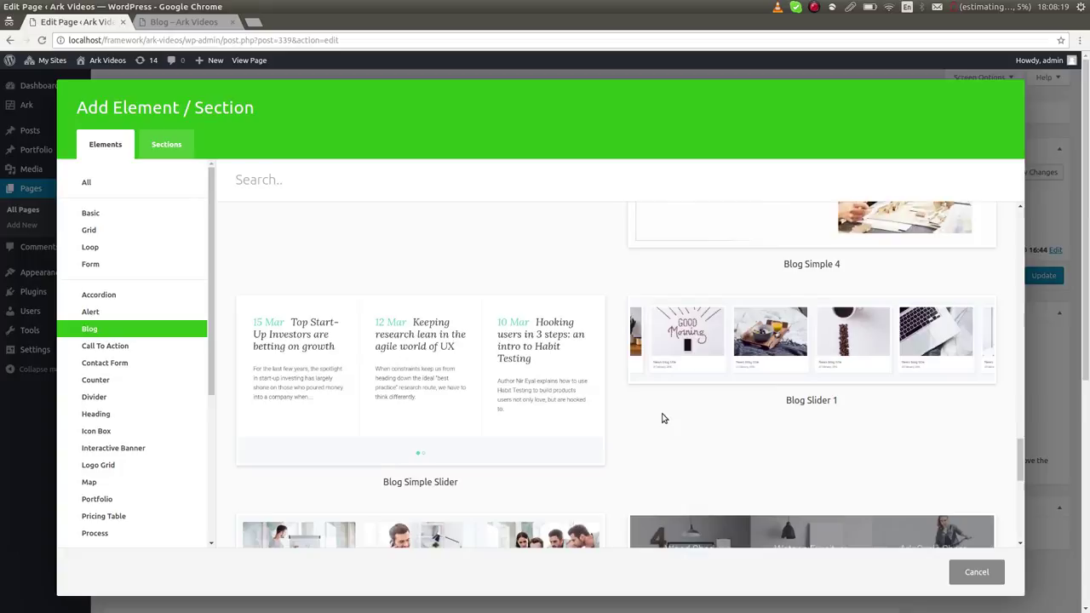
scroll(663, 418, "down", 5)
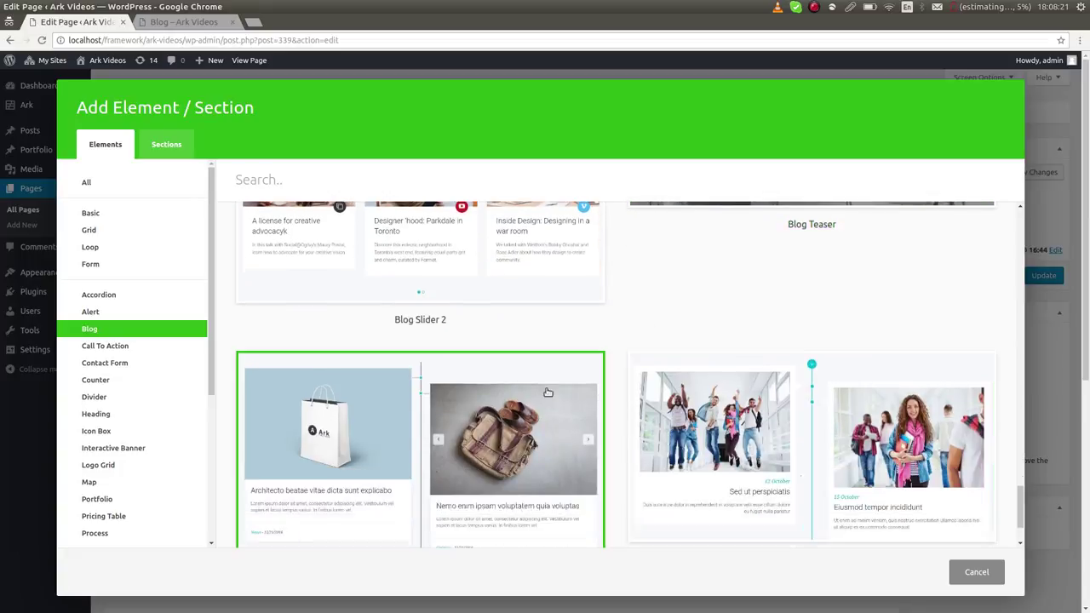
scroll(549, 392, "up", 5)
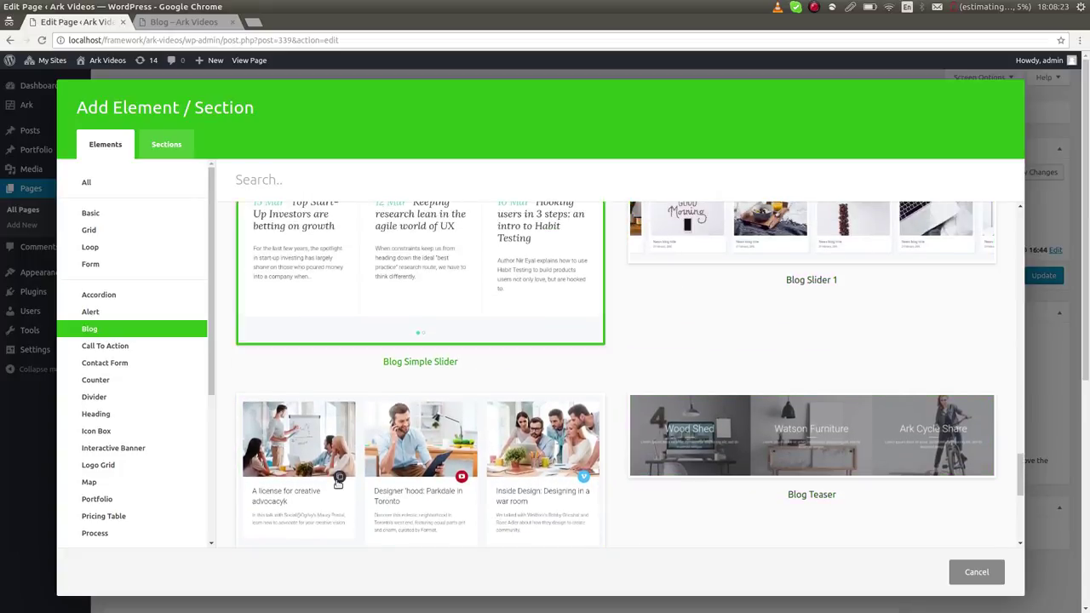
scroll(515, 396, "down", 1)
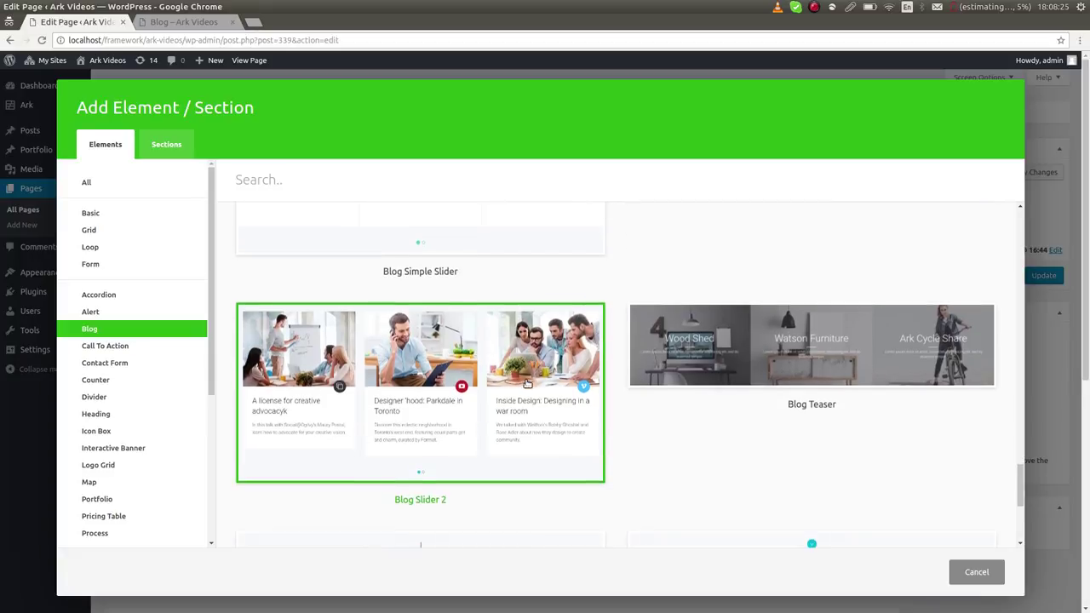
scroll(516, 423, "down", 3)
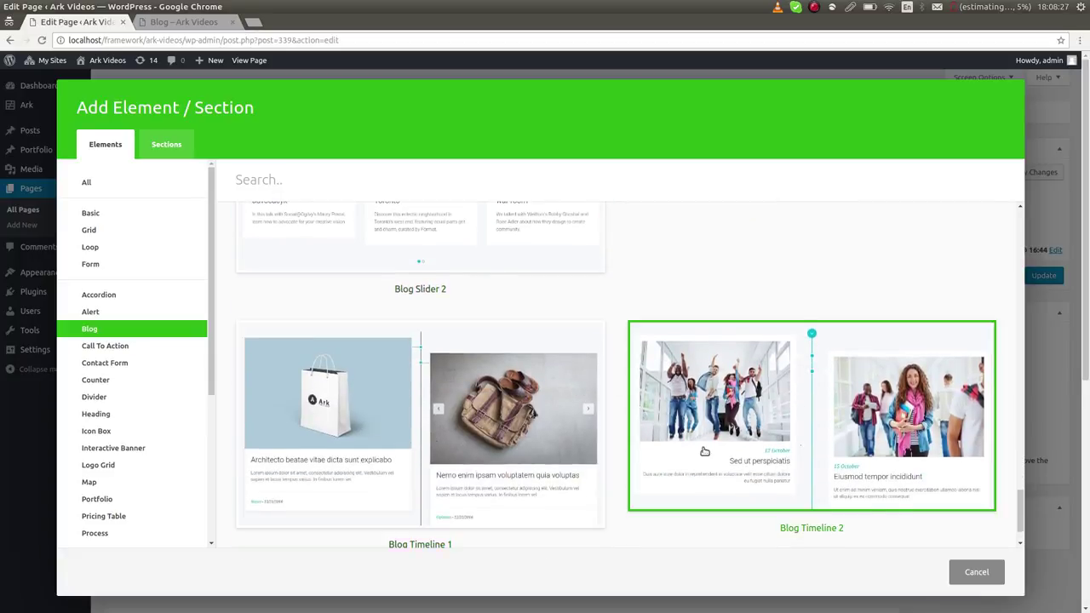
scroll(704, 451, "down", 1)
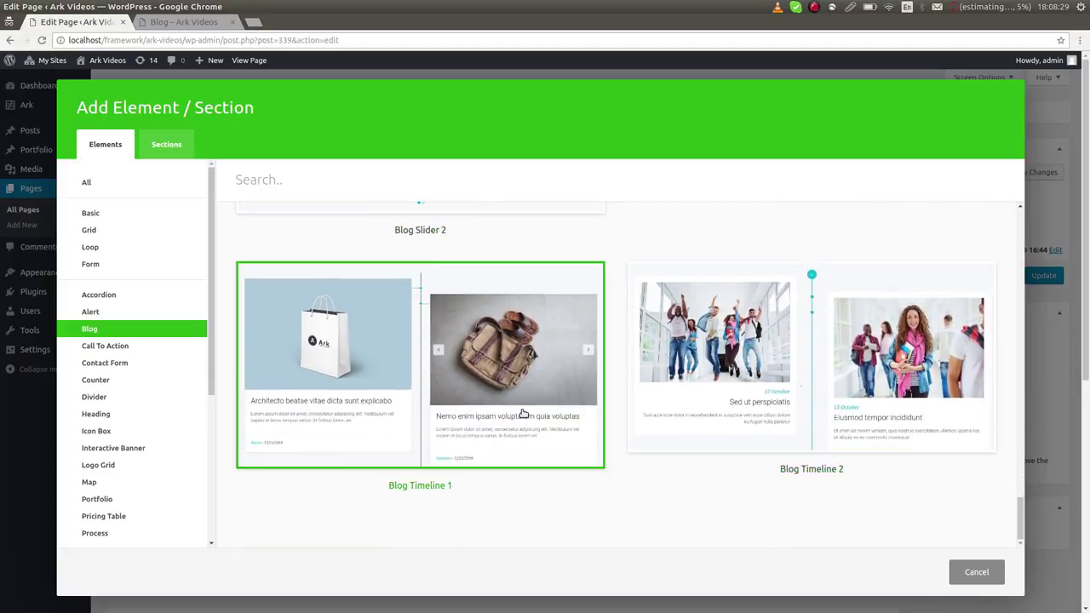
scroll(523, 413, "up", 8)
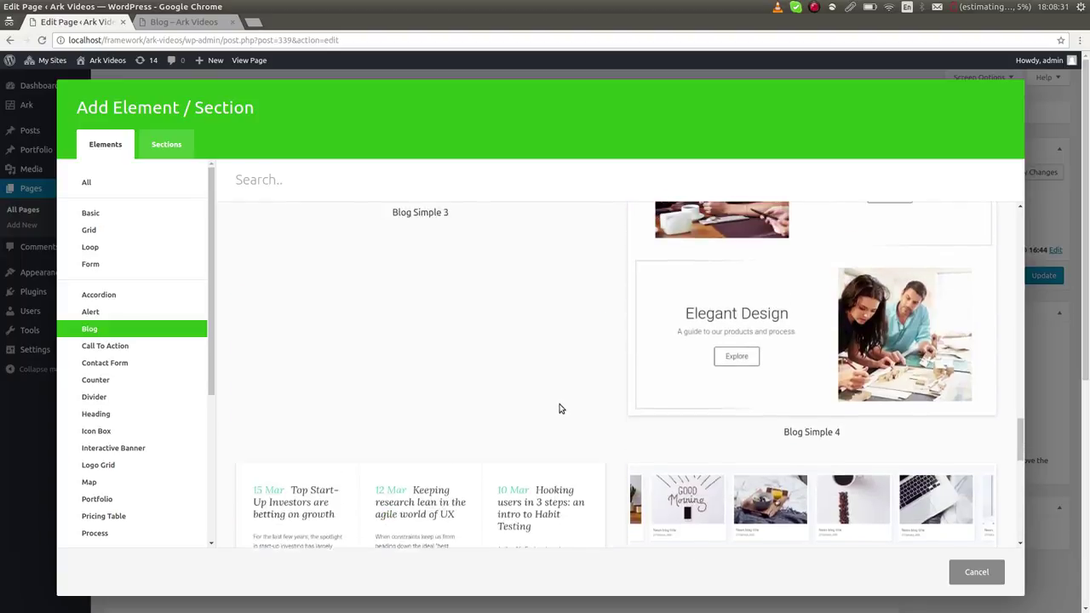
scroll(545, 400, "up", 10)
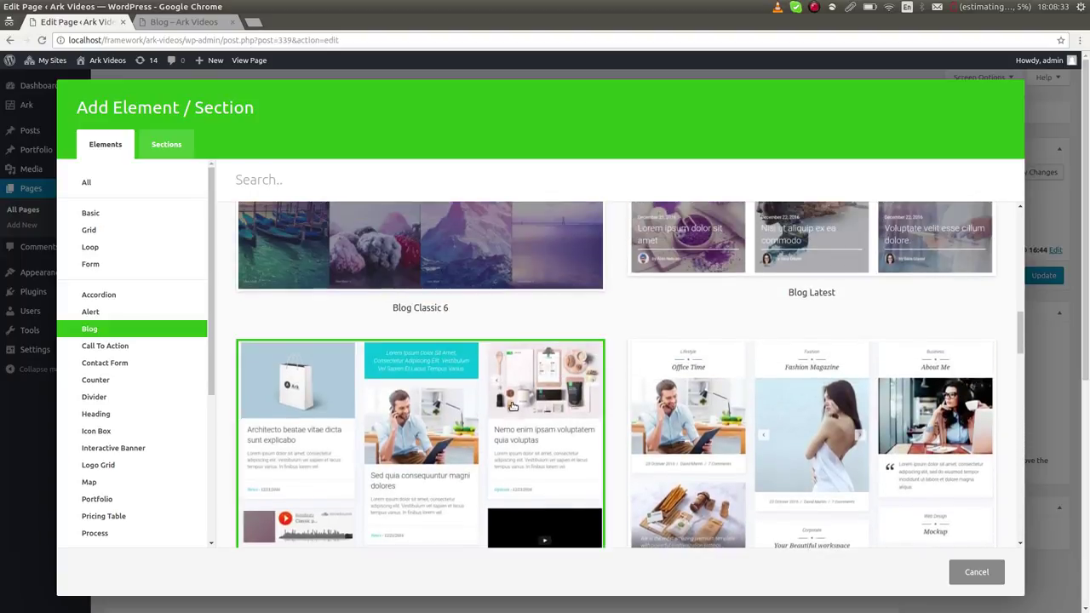
Insert Blog Masonry 1, save and publish, and review the live three-column post cards.
left_click(513, 403)
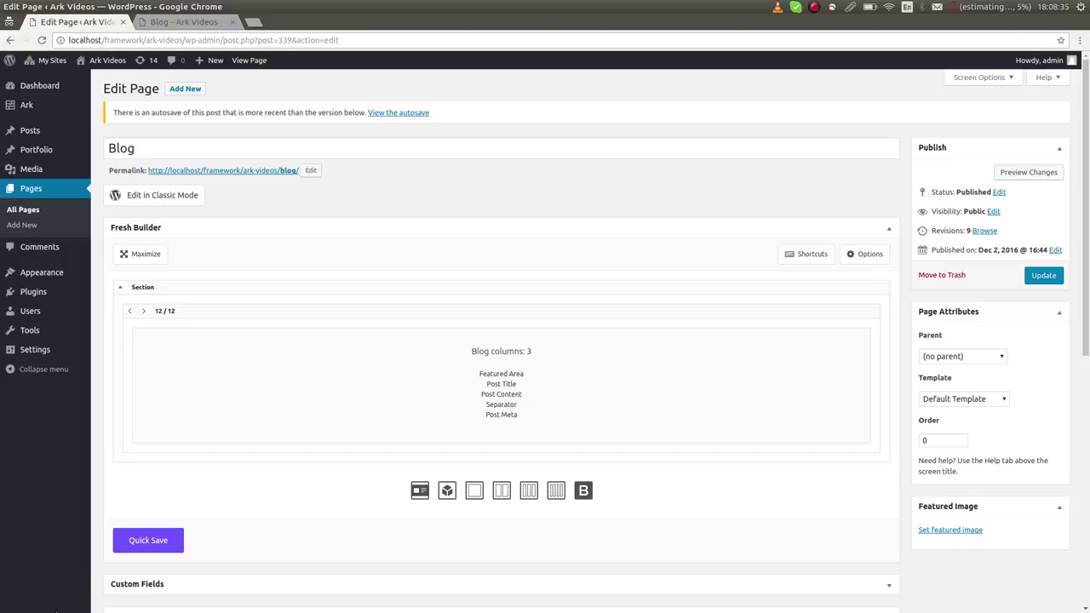
left_click(174, 540)
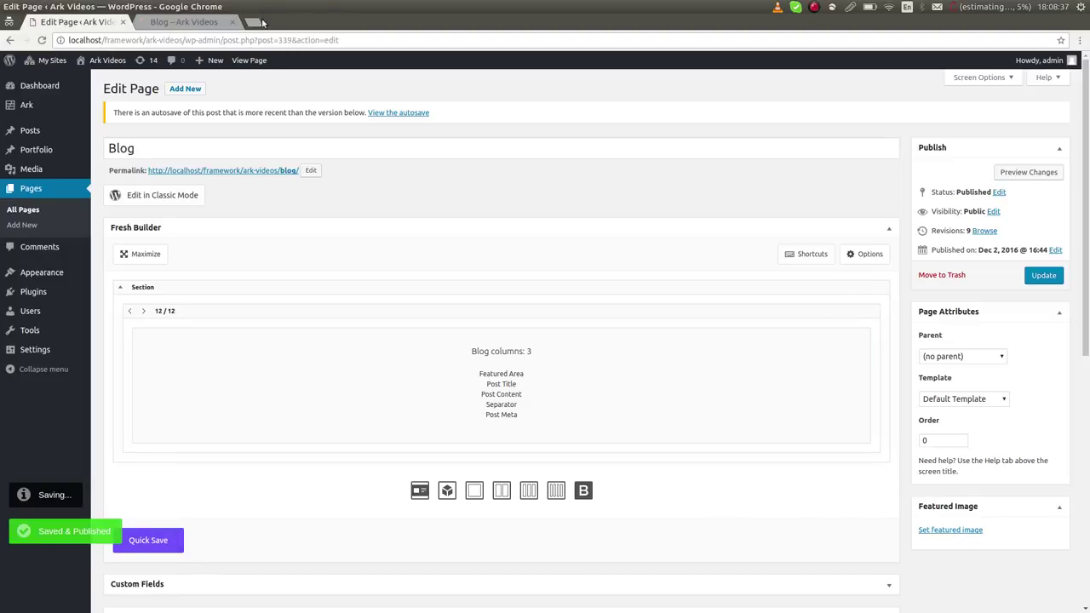
left_click(194, 22)
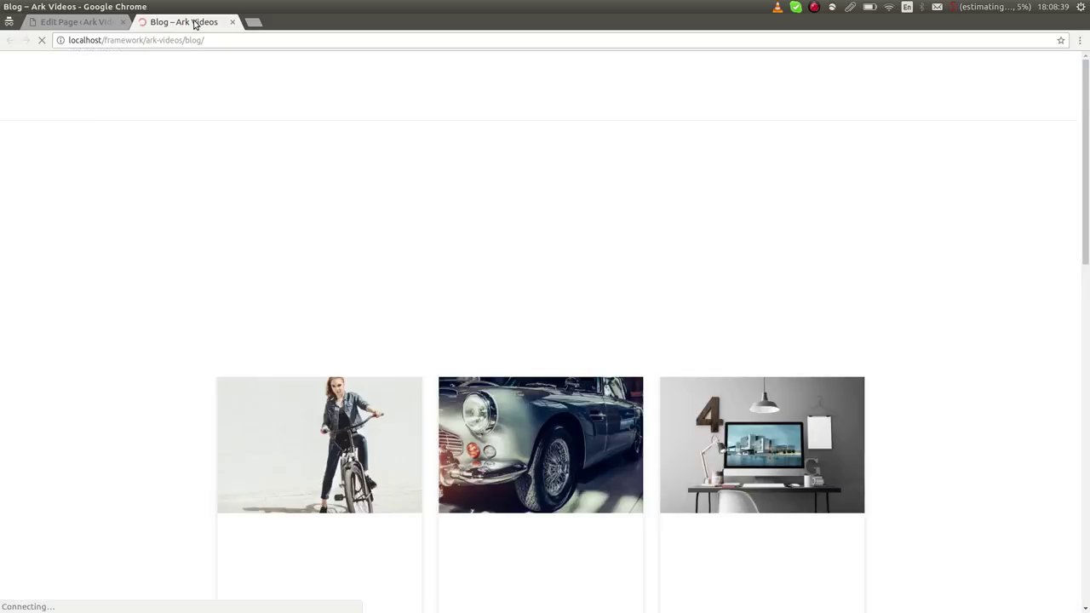
scroll(479, 603, "down", 10)
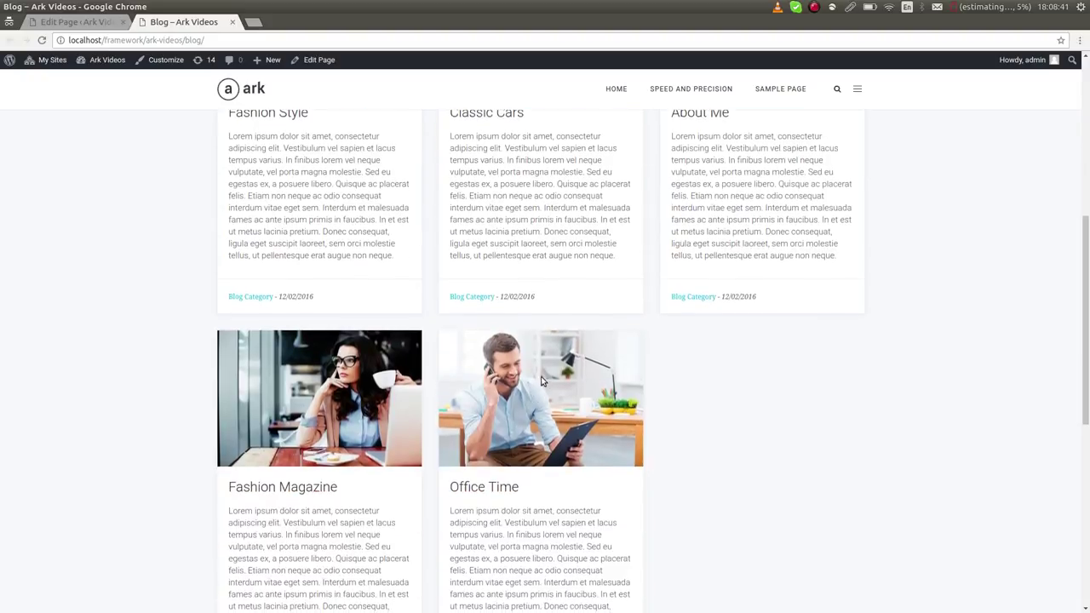
scroll(428, 313, "up", 5)
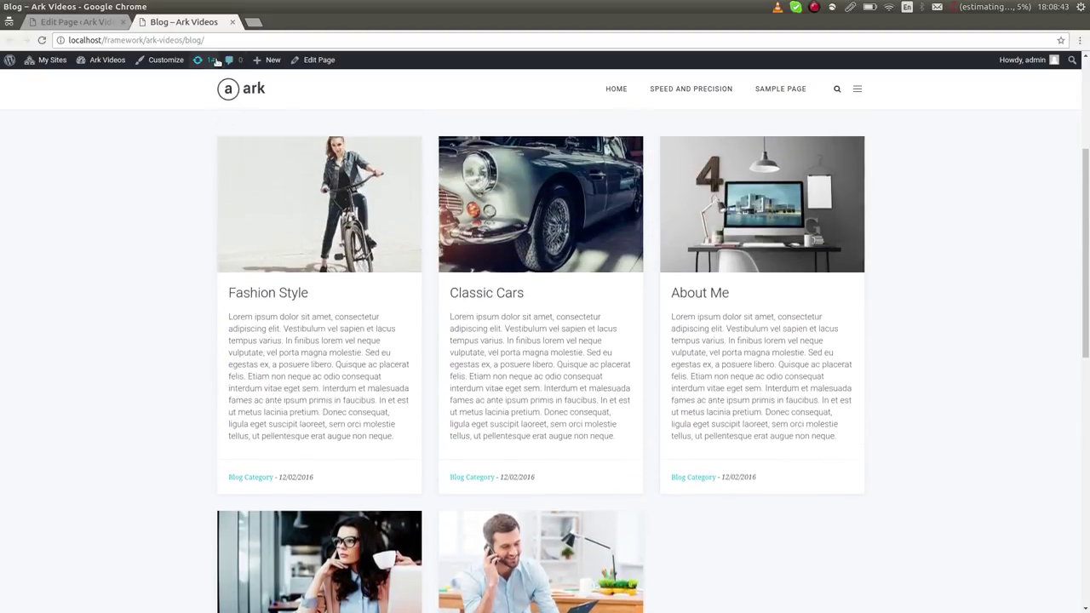
scroll(192, 184, "up", 3)
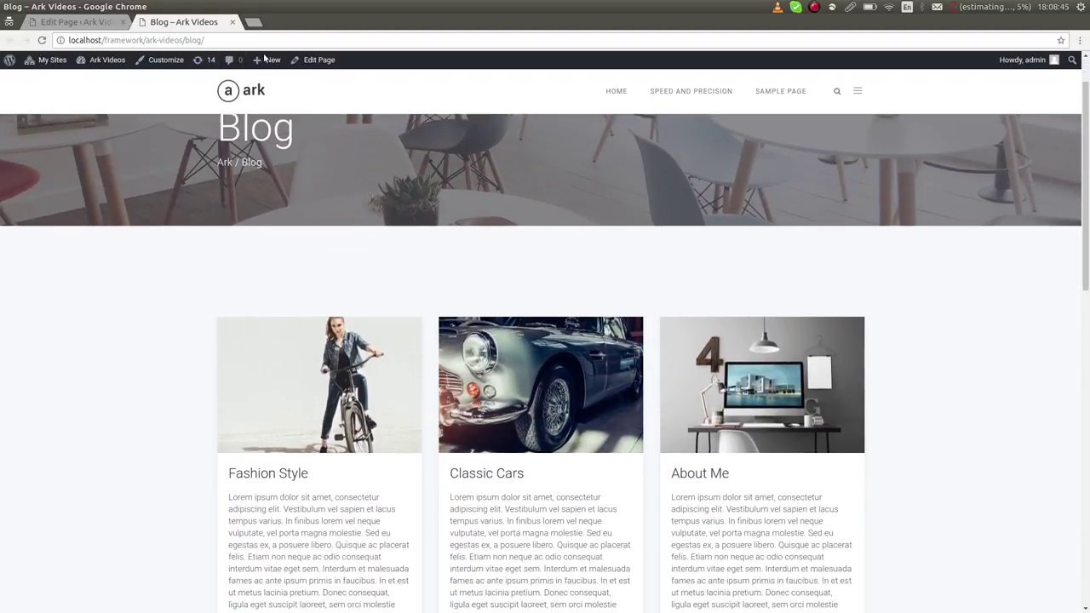
scroll(290, 166, "down", 3)
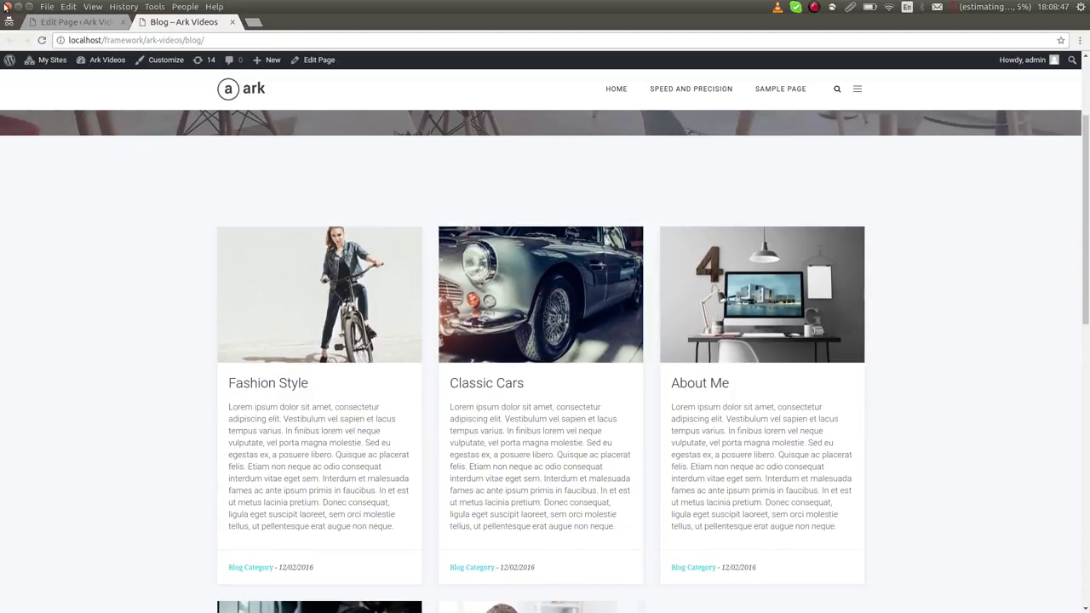
Set the Blog Masonry 1 loop to query 10 posts from Blog Category only.
left_click(54, 17)
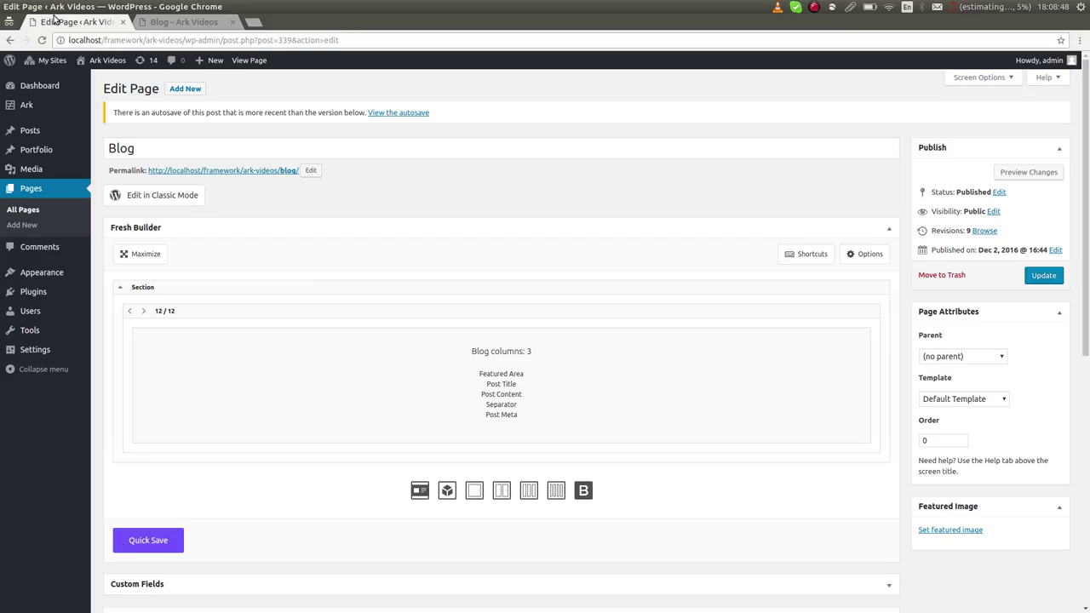
left_click(477, 362)
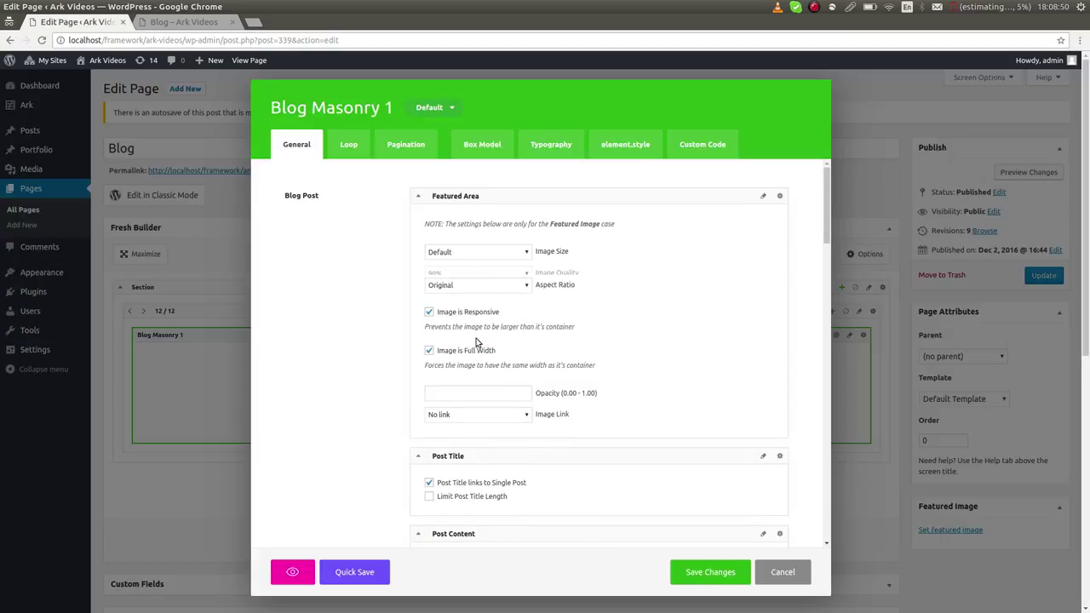
left_click(350, 146)
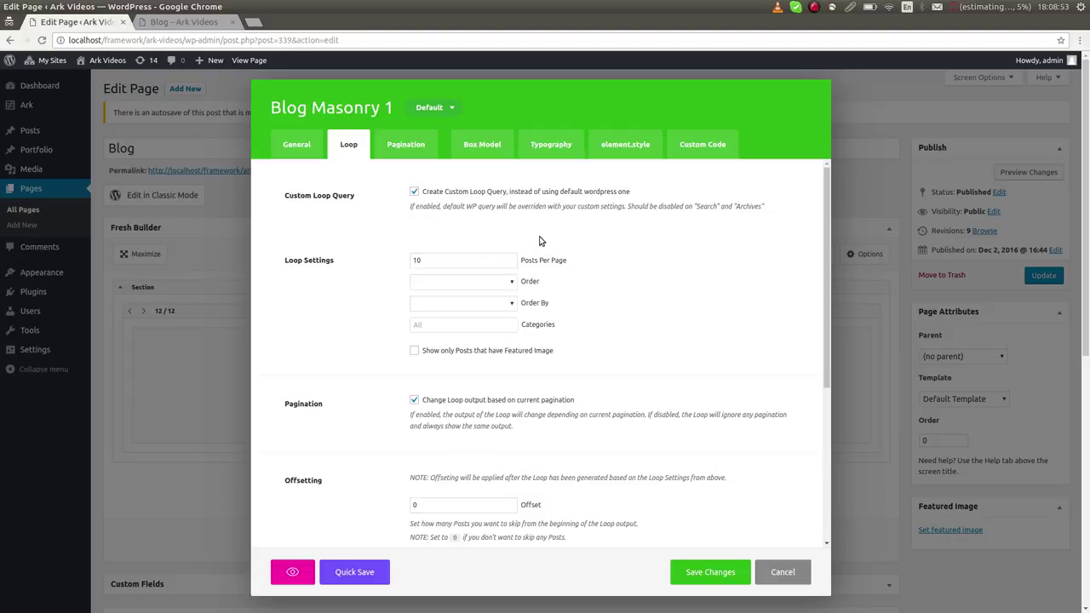
left_click(460, 281)
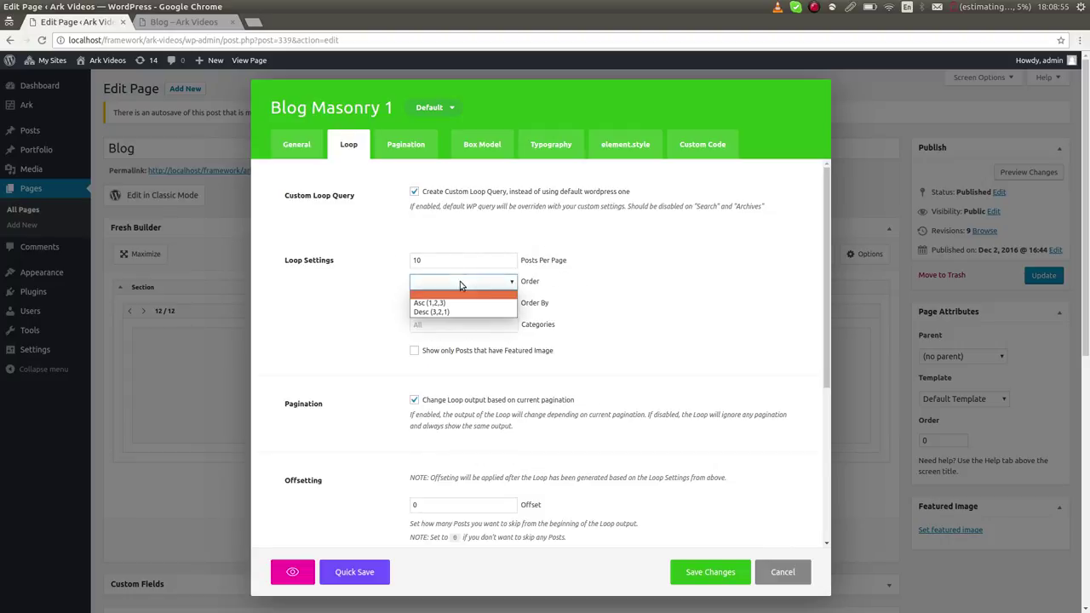
left_click(324, 281)
left_click(443, 324)
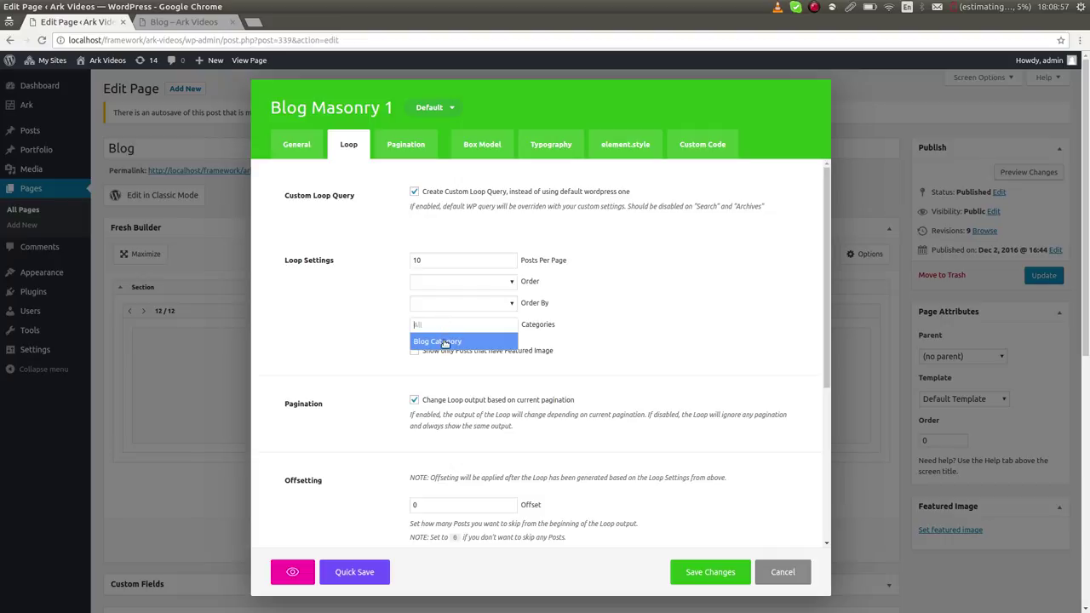
left_click(443, 342)
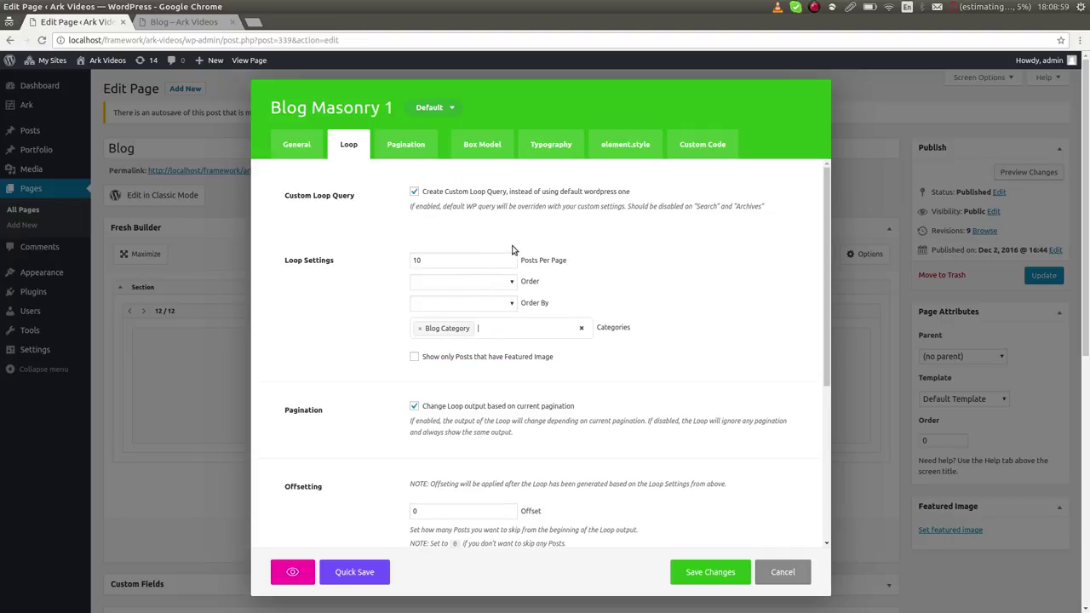
scroll(532, 391, "down", 6)
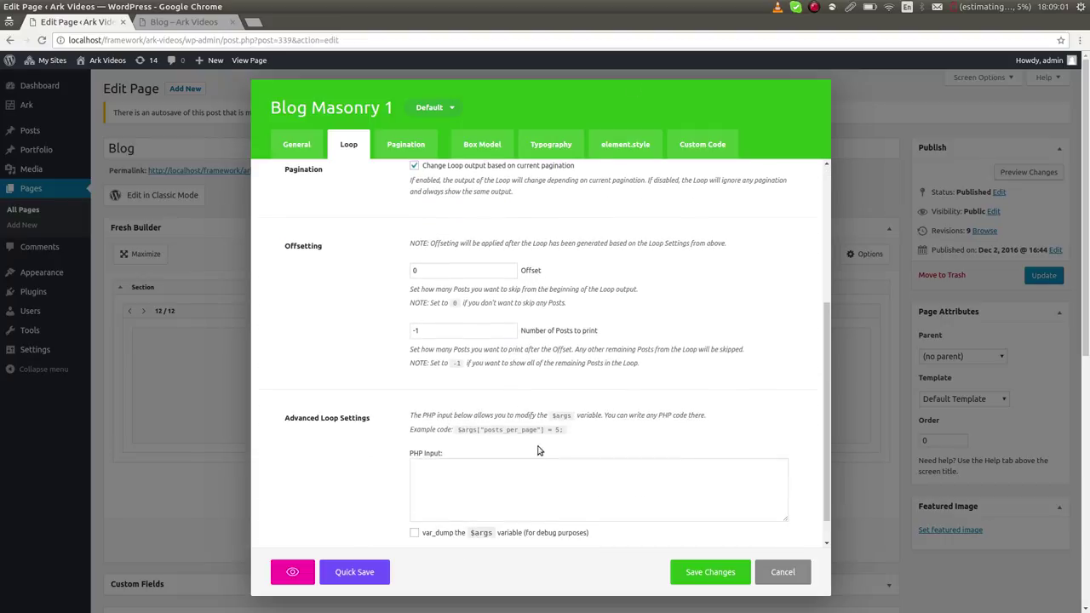
scroll(366, 366, "up", 5)
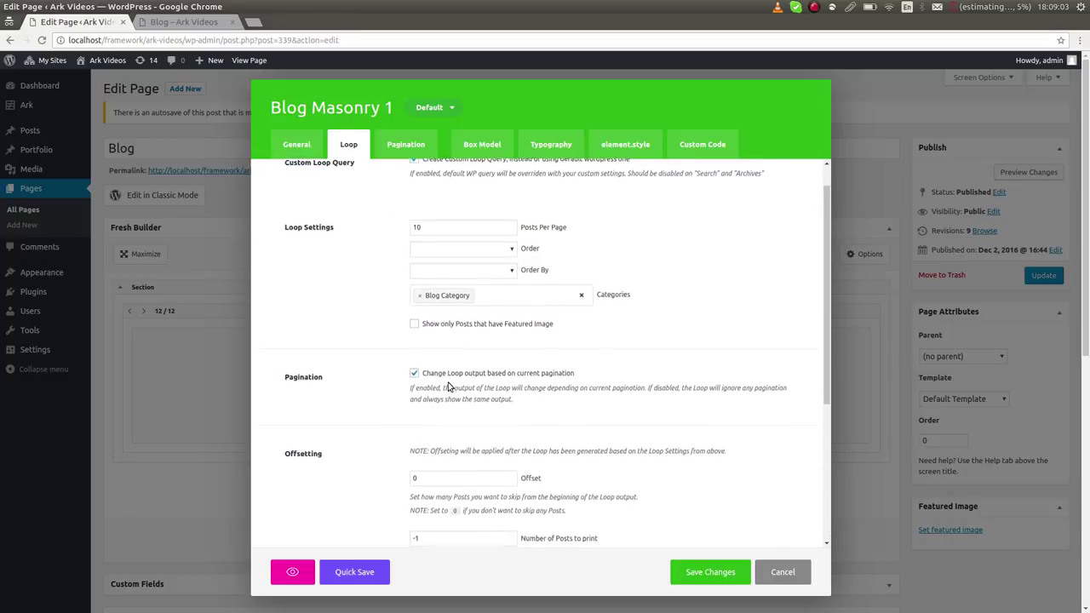
scroll(396, 363, "down", 5)
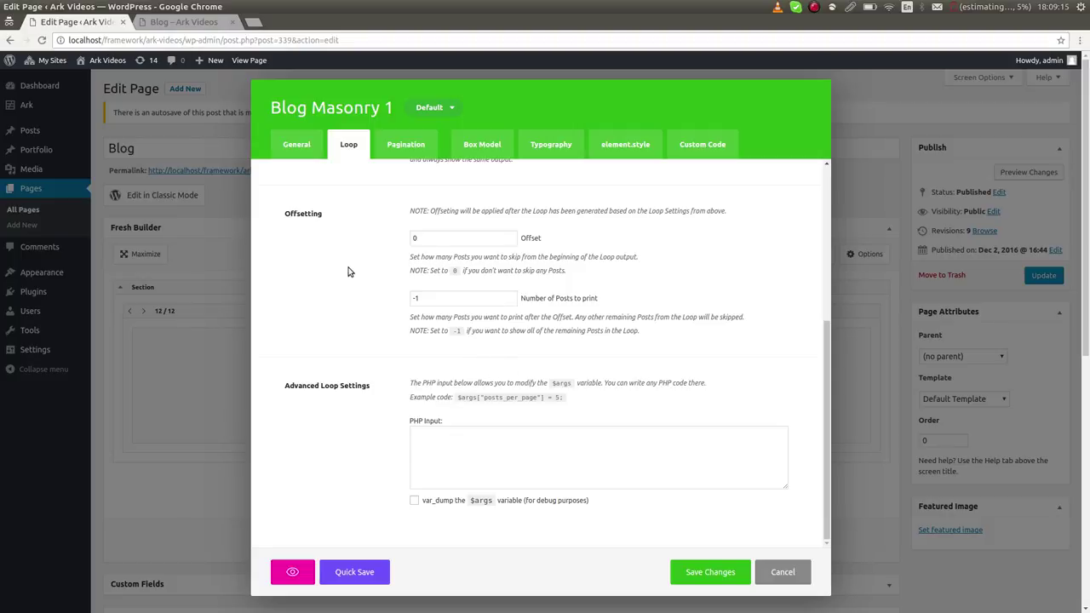
scroll(426, 413, "up", 5)
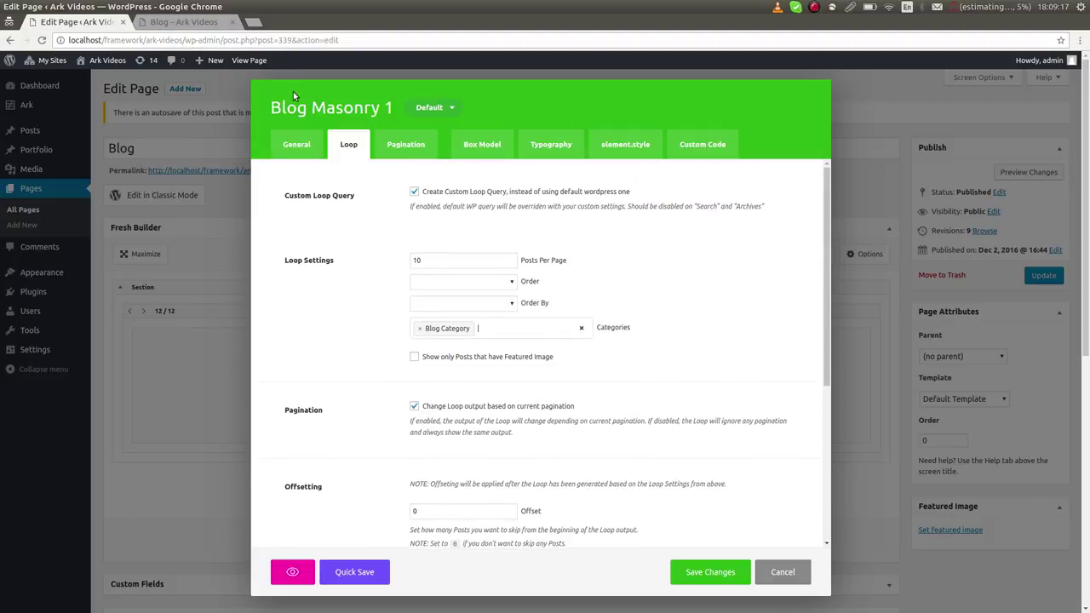
Review the Blog Masonry 1 General tab down to the post content length options.
left_click(298, 146)
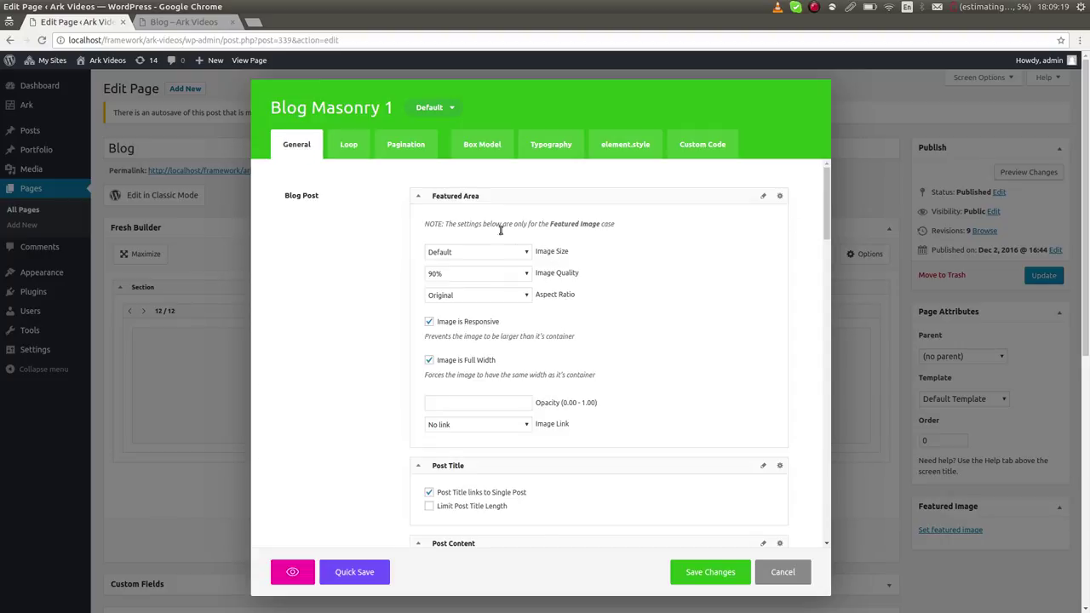
scroll(537, 542, "down", 3)
scroll(494, 389, "up", 3)
scroll(705, 406, "down", 3)
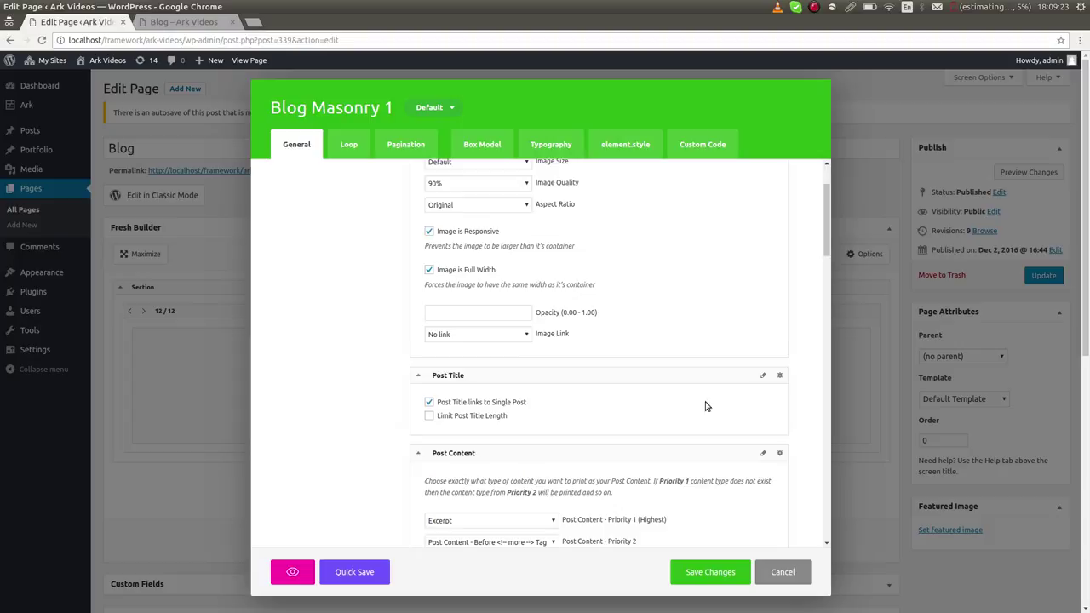
left_click_drag(564, 297, 622, 292)
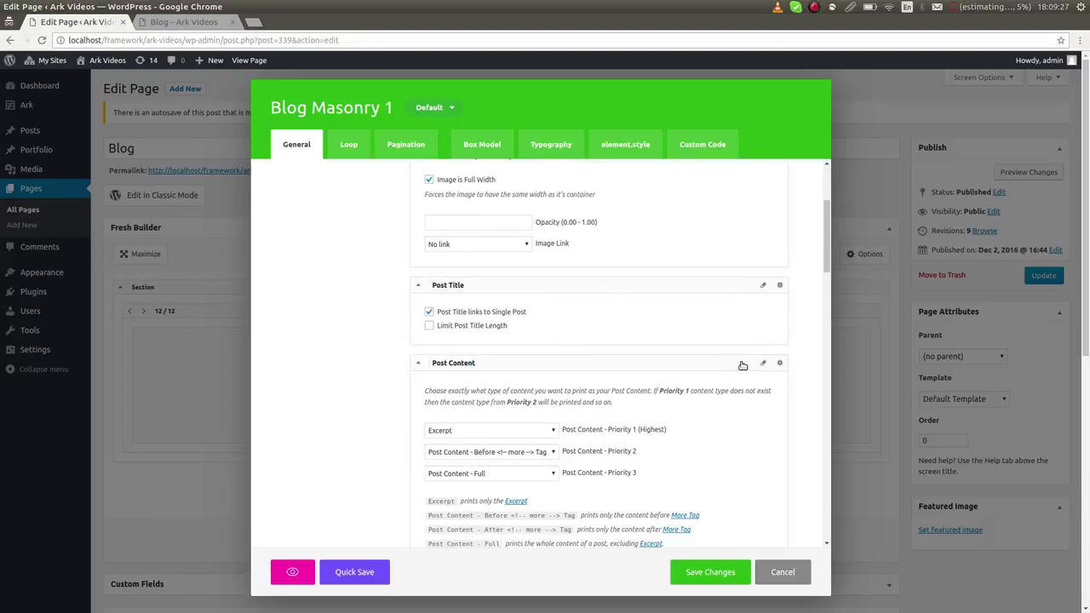
scroll(528, 247, "down", 3)
scroll(519, 308, "up", 2)
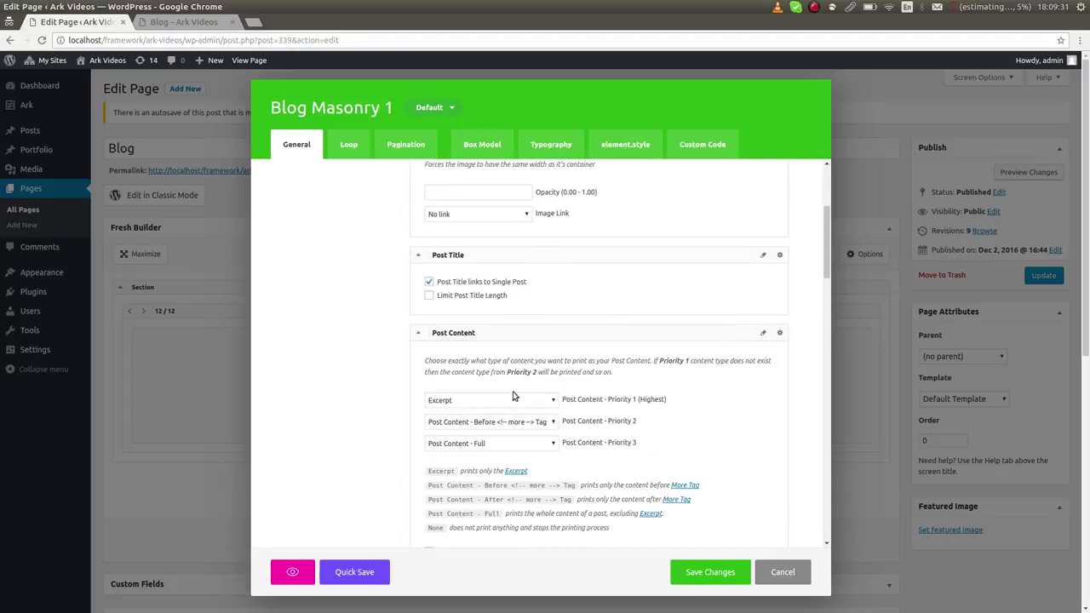
scroll(545, 350, "down", 2)
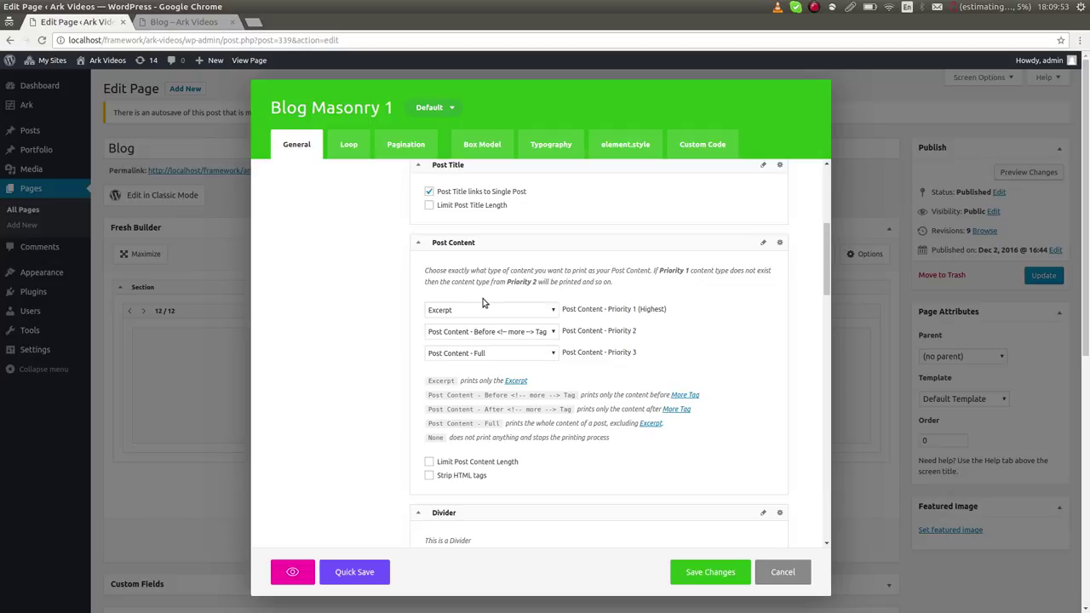
scroll(475, 339, "down", 2)
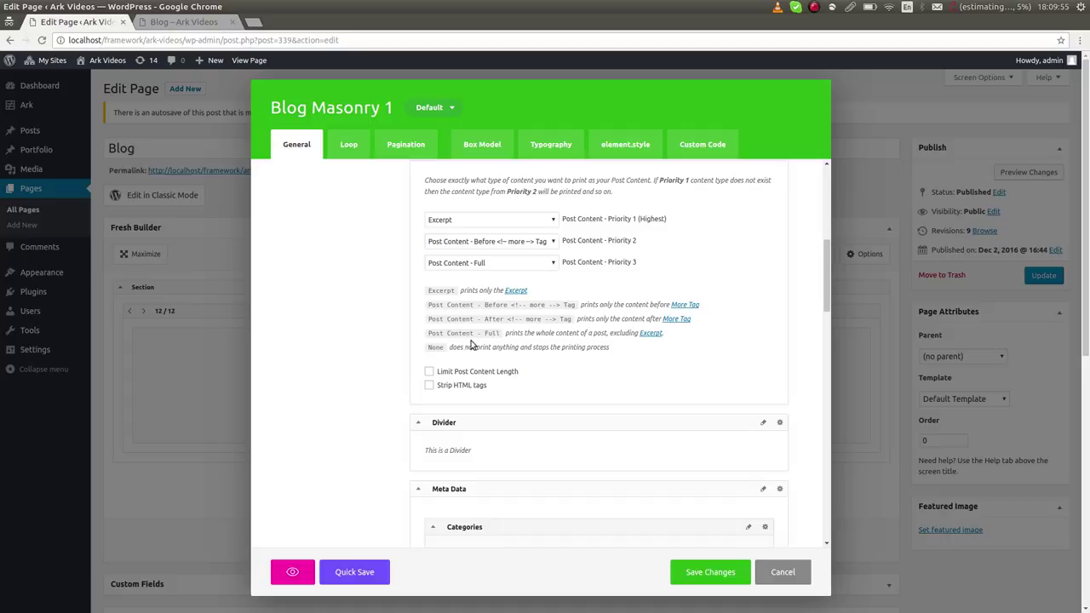
Limit post content to 18 words, measured by number of words, and Quick Save.
left_click(495, 372)
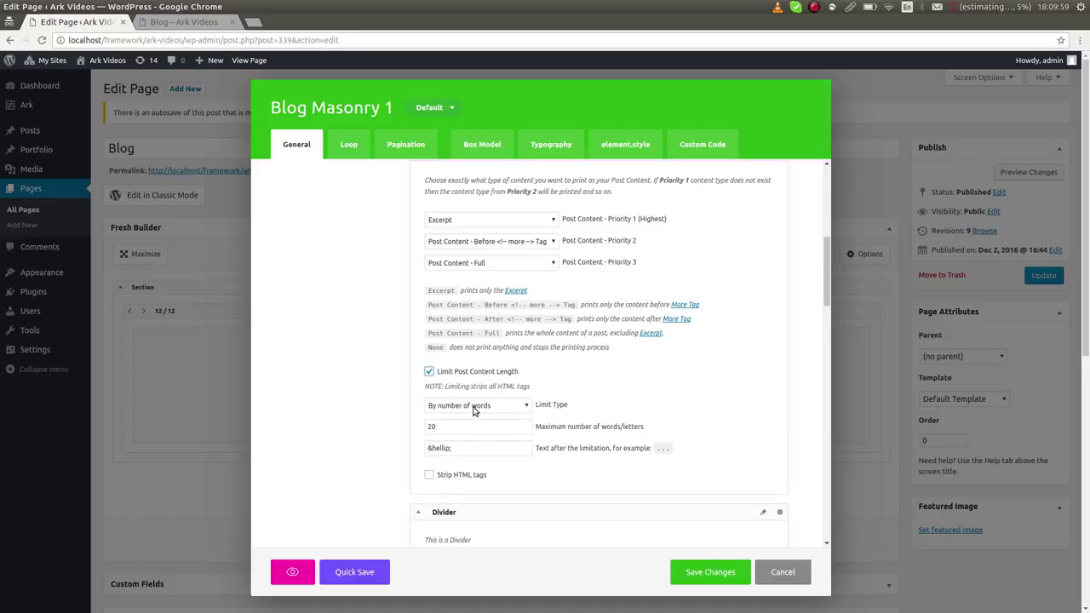
left_click(490, 401)
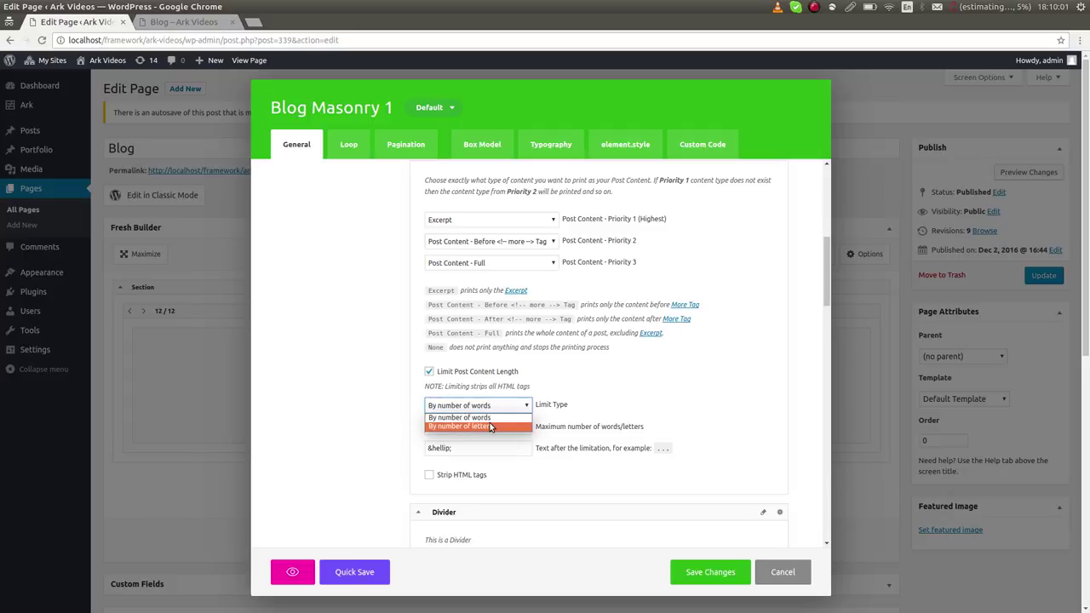
left_click(491, 416)
double_click(463, 426)
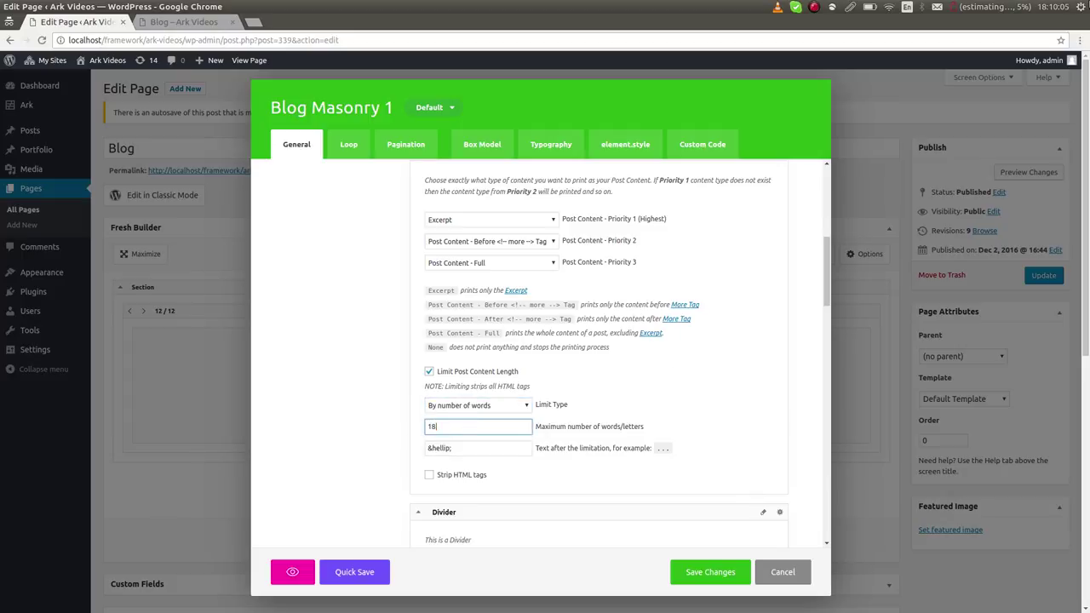
left_click(365, 573)
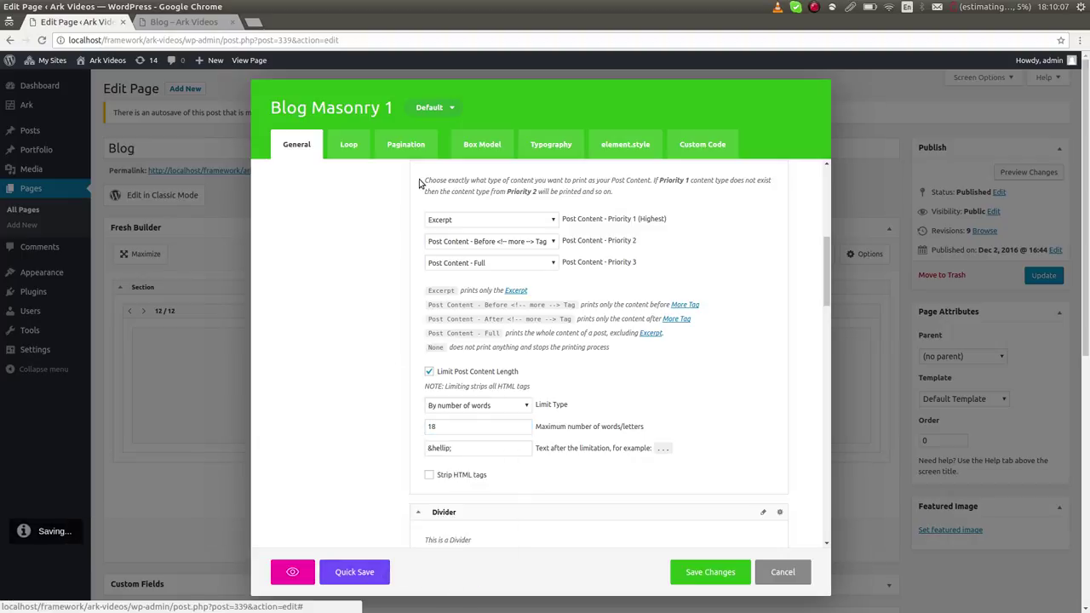
left_click(194, 23)
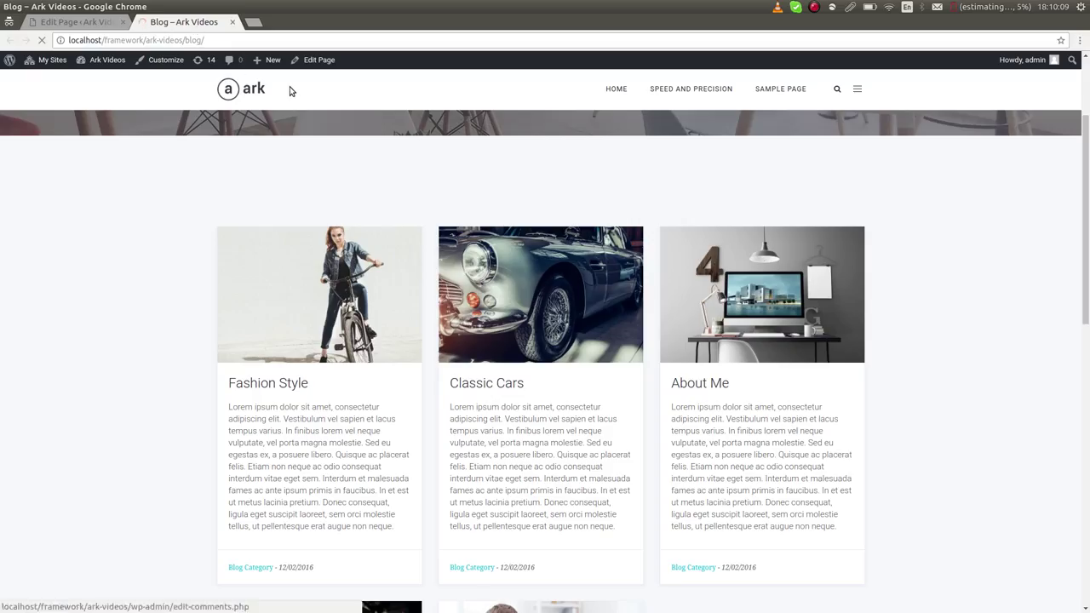
key("F5")
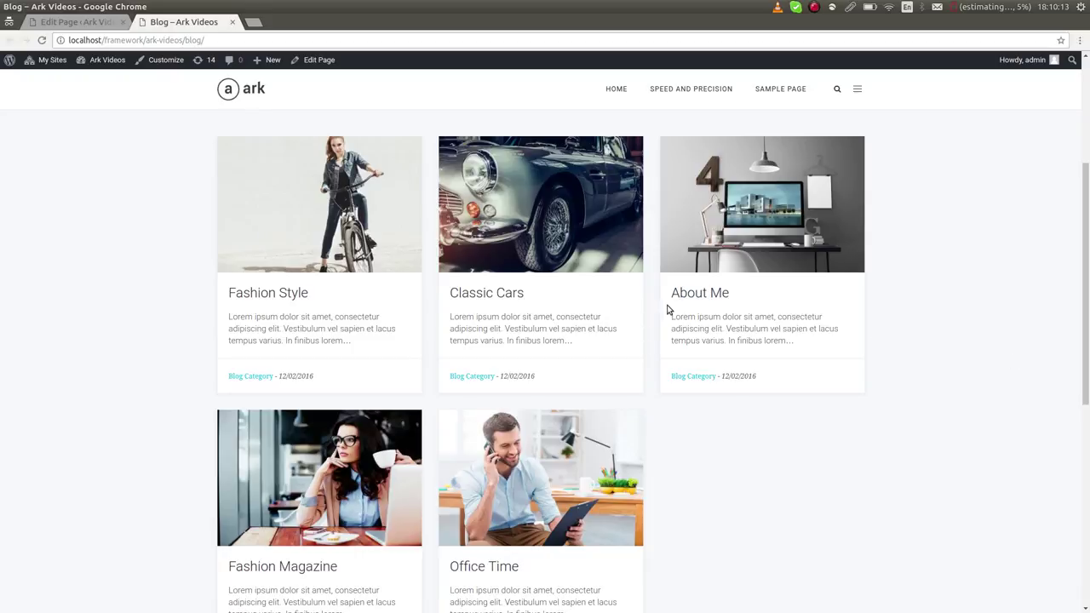
scroll(290, 280, "down", 3)
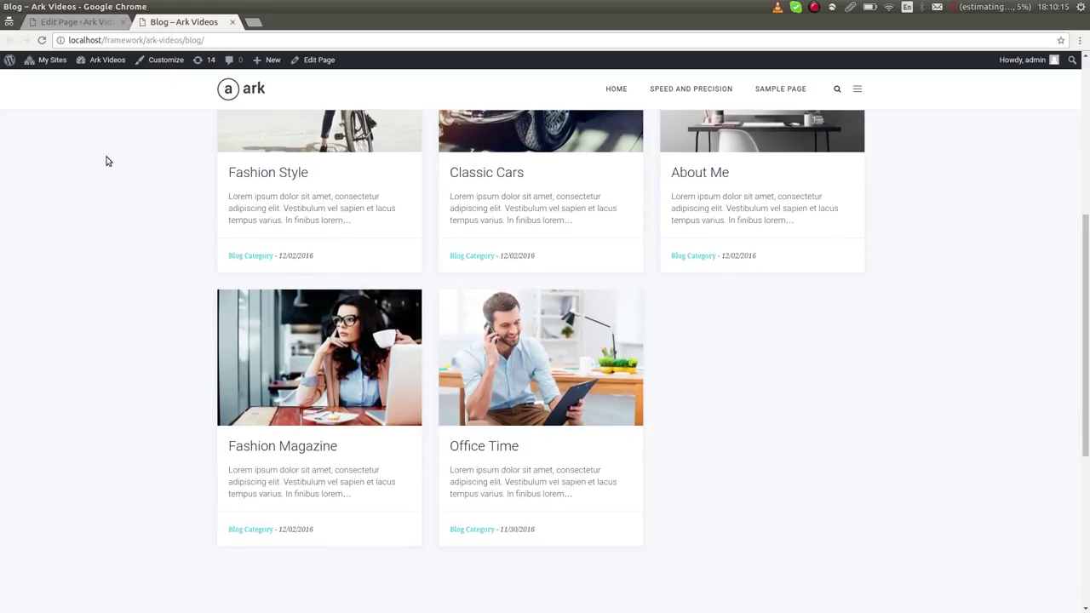
left_click(76, 21)
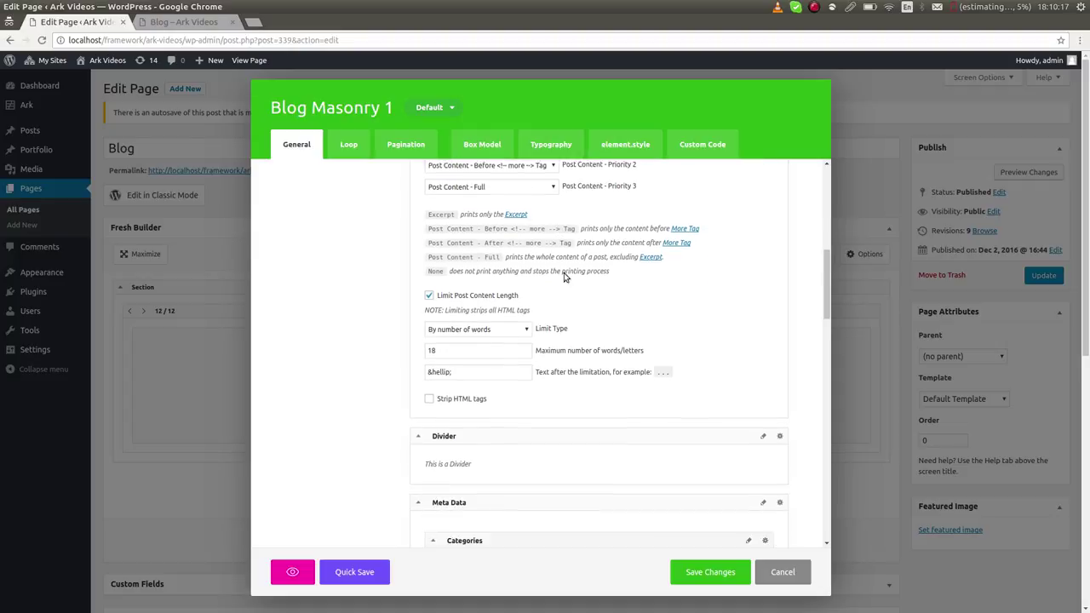
Add an Author item to the Blog Masonry 1 meta data.
scroll(563, 277, "down", 4)
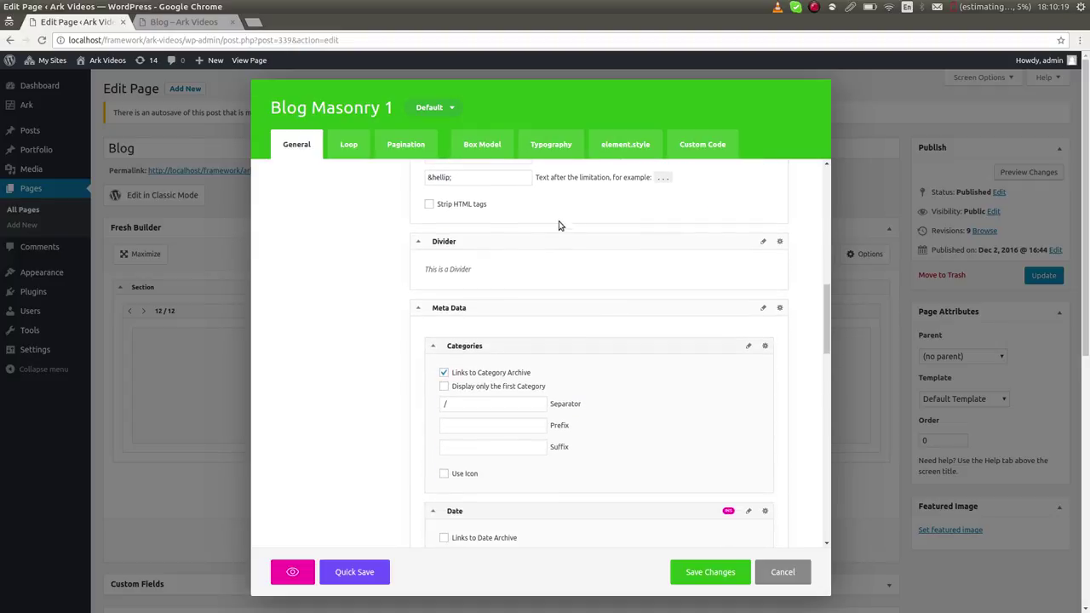
scroll(488, 319, "down", 2)
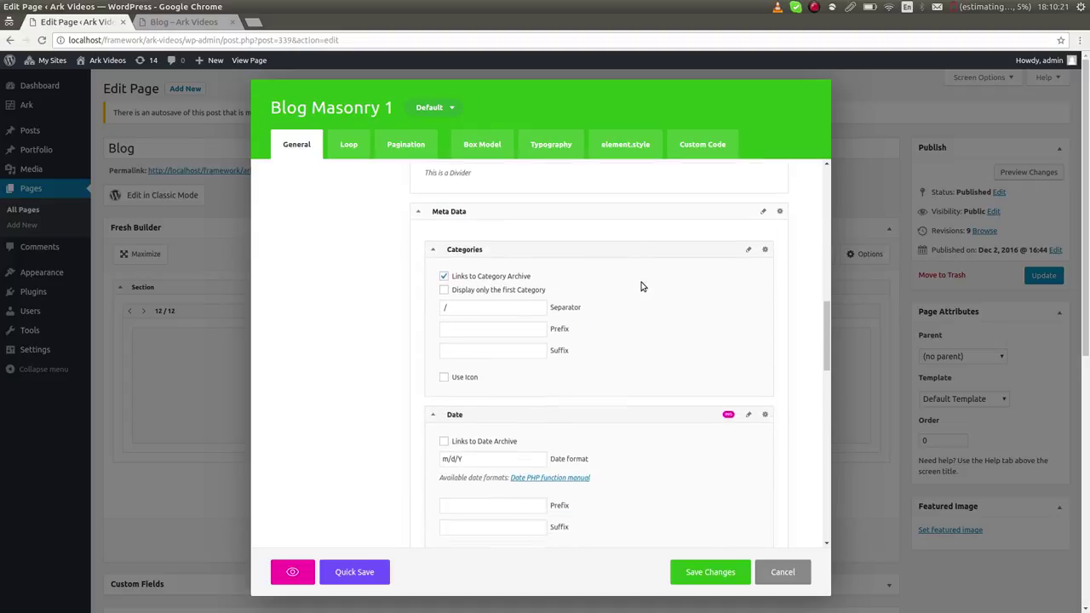
scroll(596, 289, "down", 2)
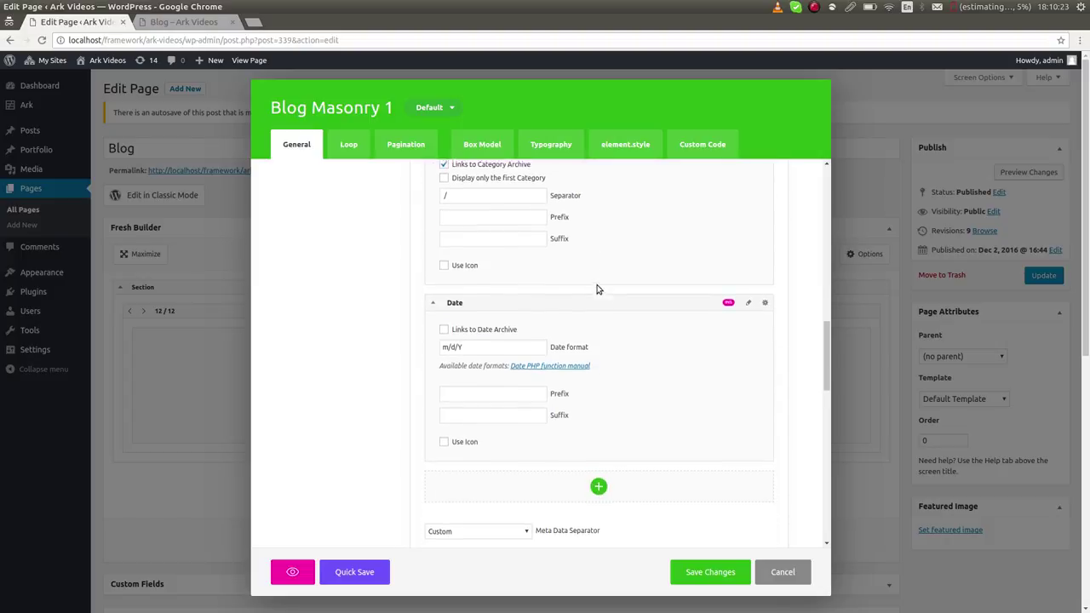
scroll(597, 289, "down", 2)
scroll(511, 281, "up", 4)
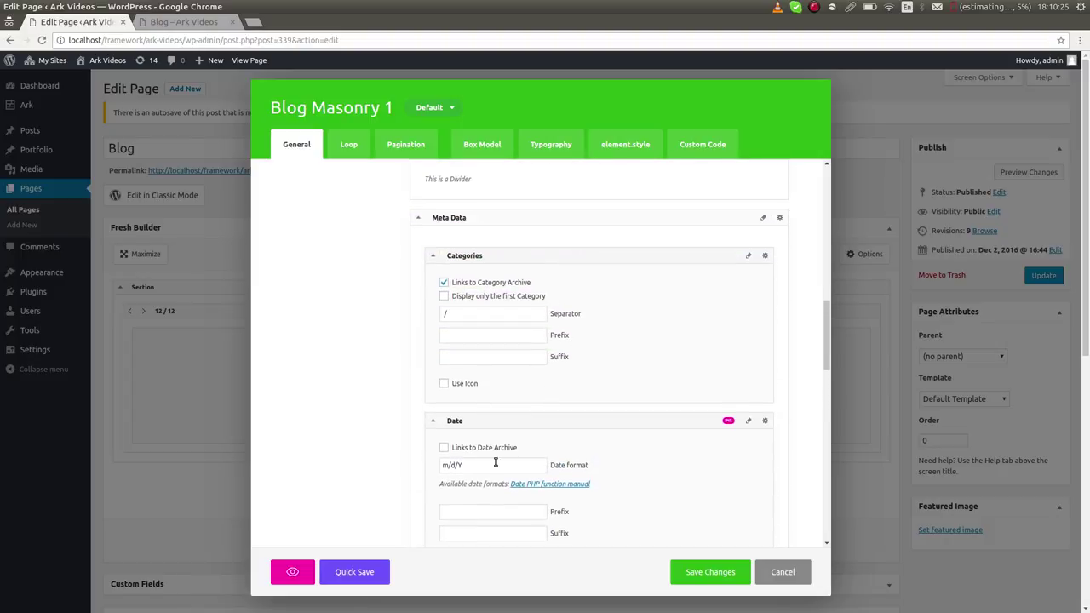
scroll(549, 436, "down", 2)
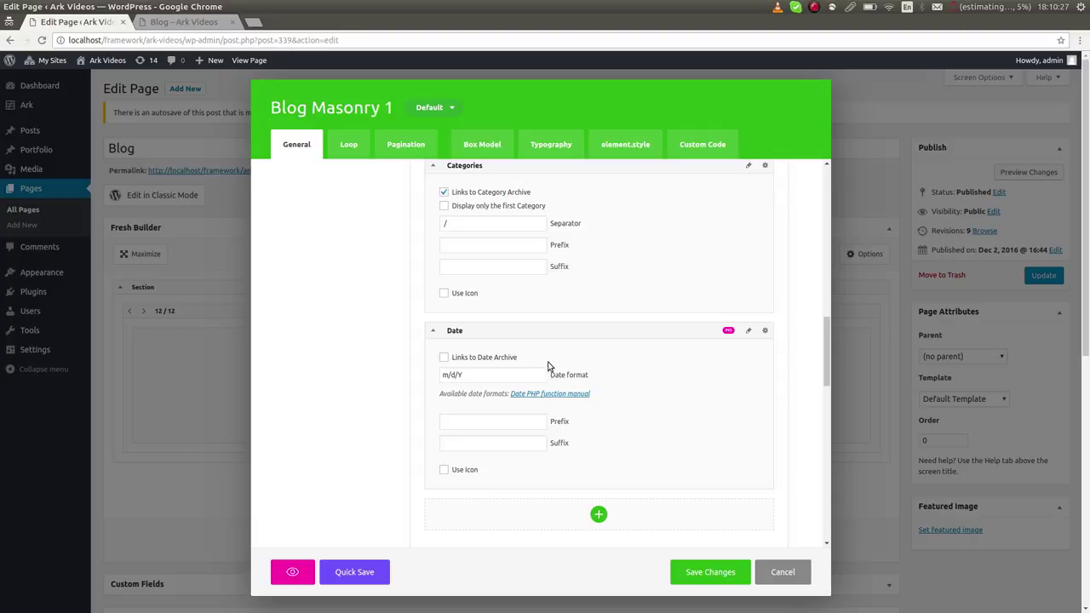
scroll(586, 450, "down", 2)
left_click(598, 424)
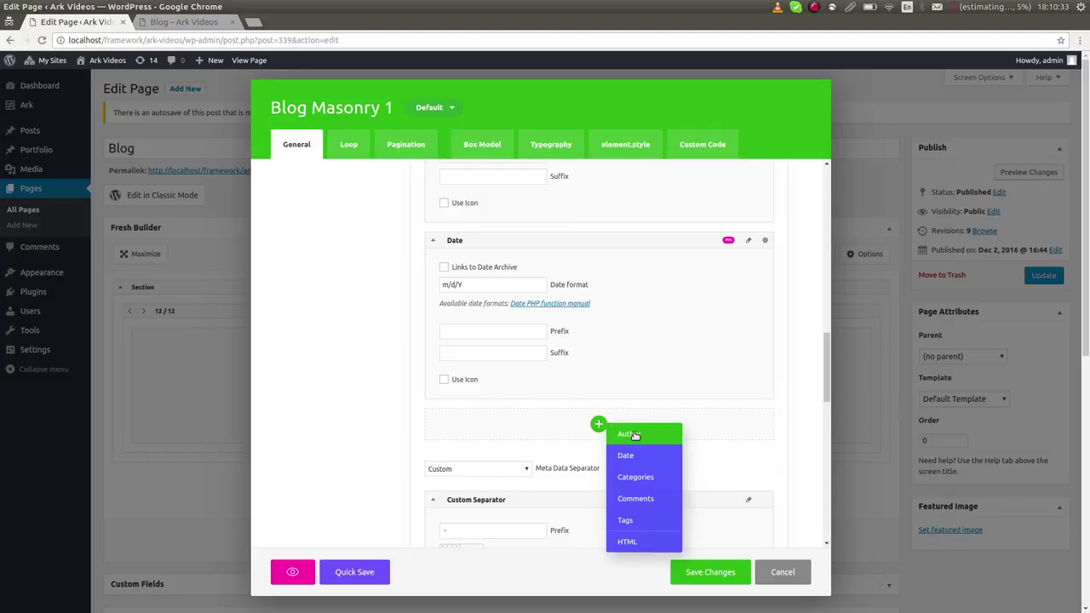
left_click(630, 434)
Reorder the meta data so Author sits above Categories.
scroll(503, 474, "up", 1)
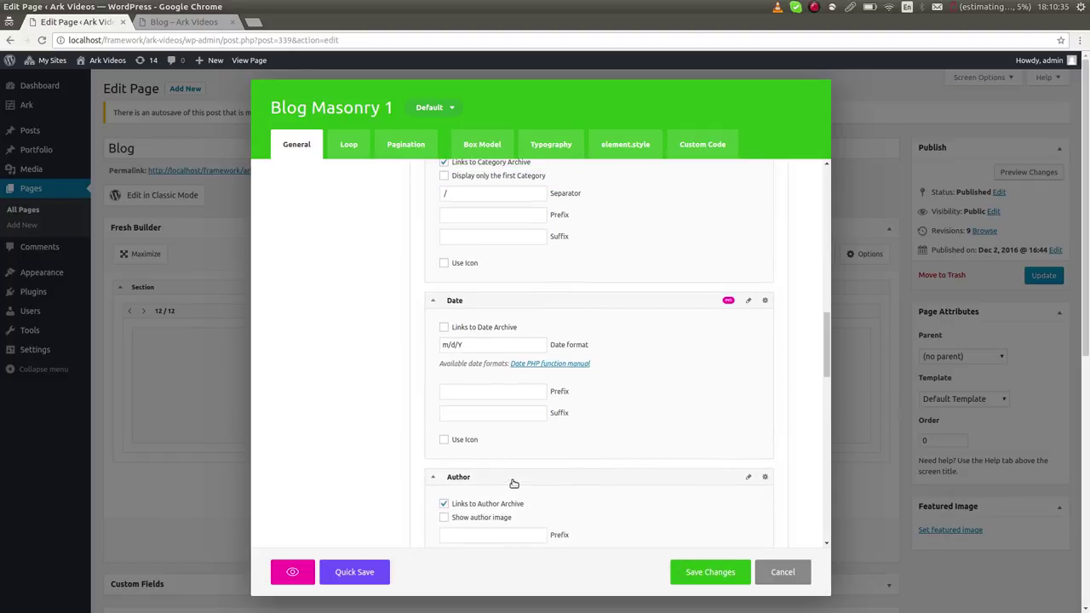
left_click_drag(513, 482, 514, 302)
scroll(520, 431, "up", 2)
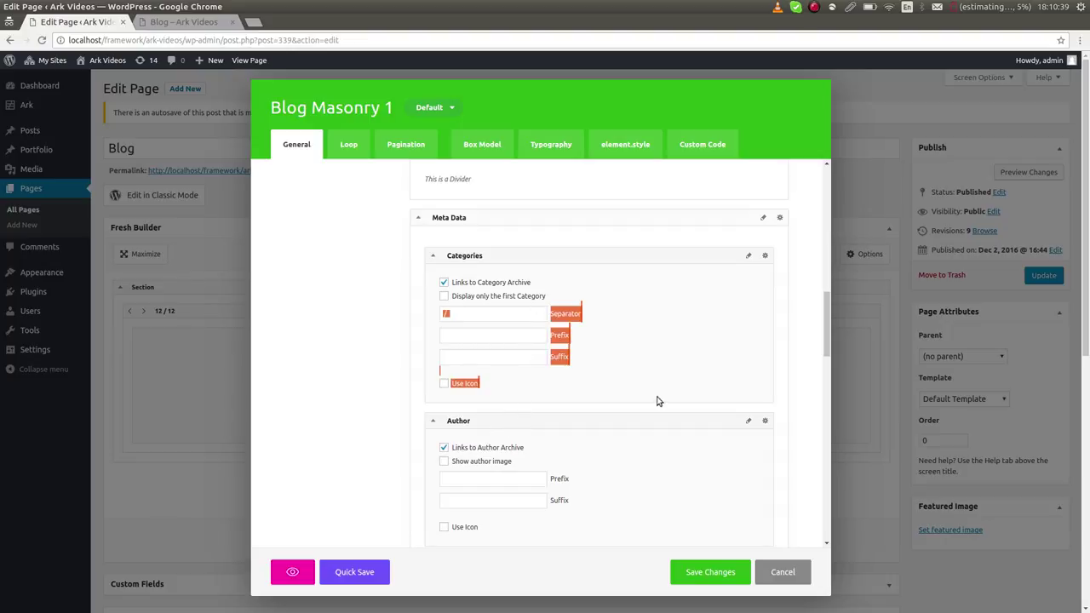
left_click_drag(625, 416, 628, 255)
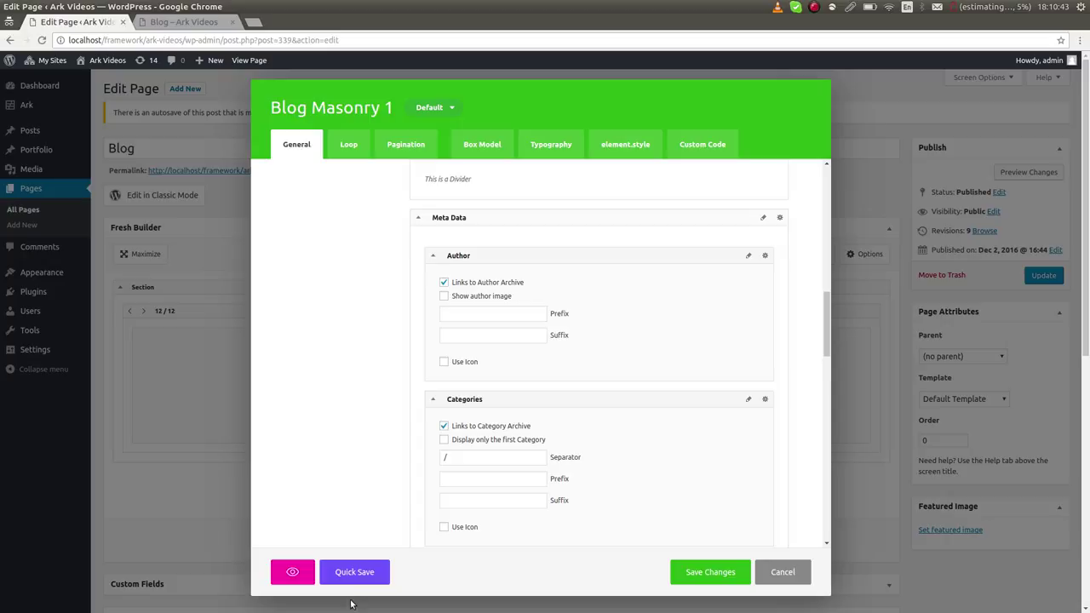
scroll(477, 383, "up", 1)
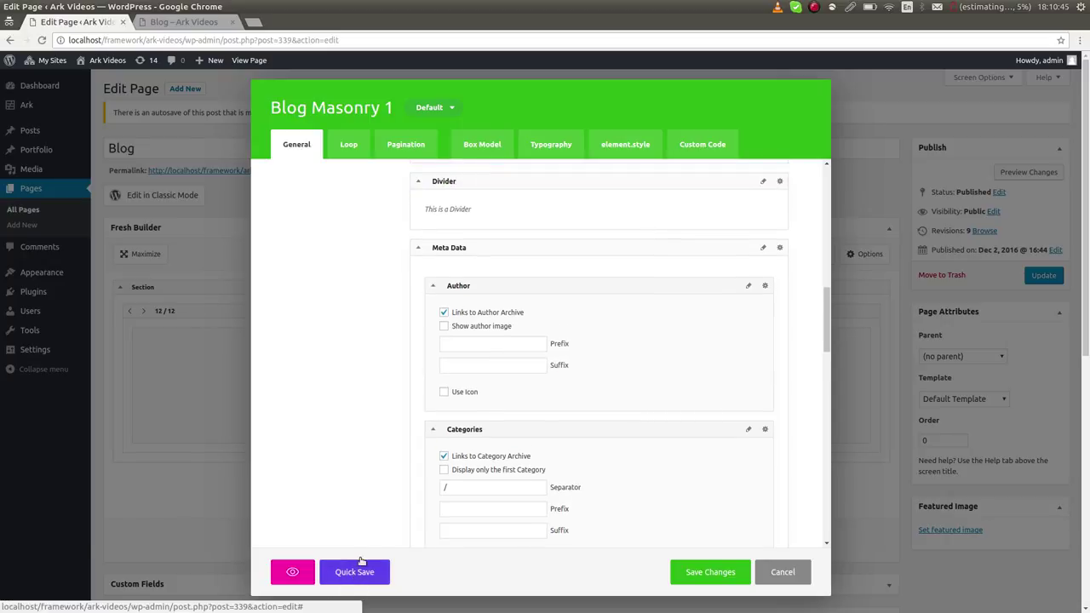
left_click(354, 571)
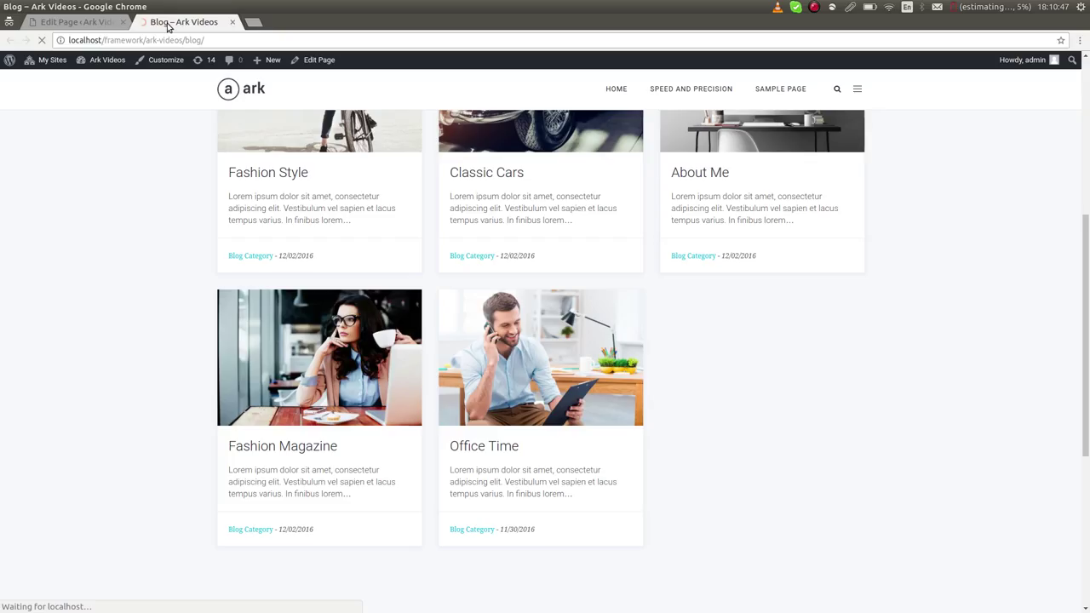
left_click(177, 21)
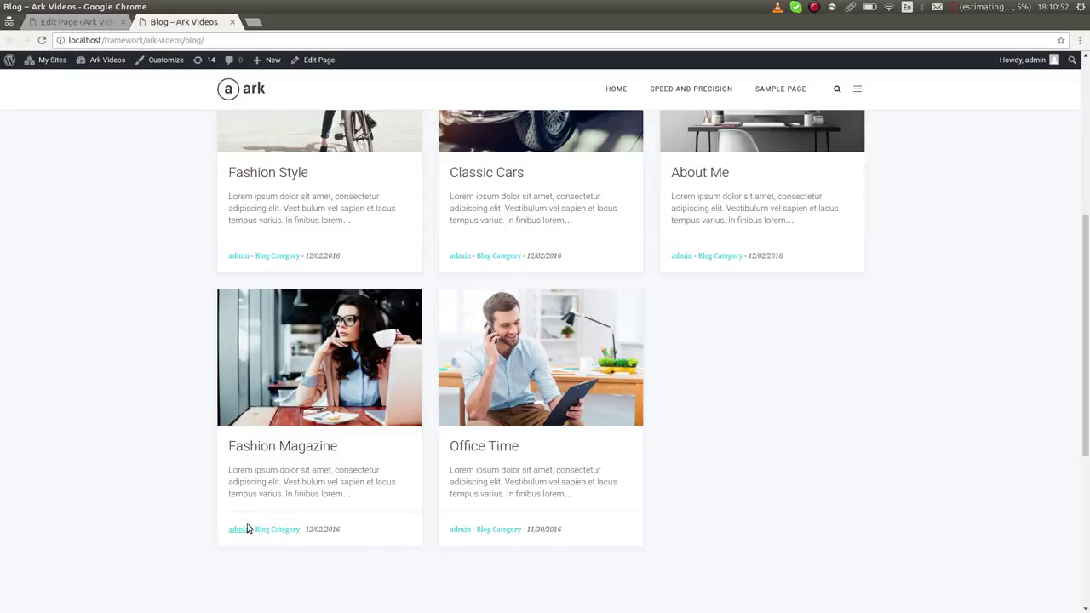
Make the Author item's inner links colour green from the palette and save Blog Masonry 1.
left_click(95, 23)
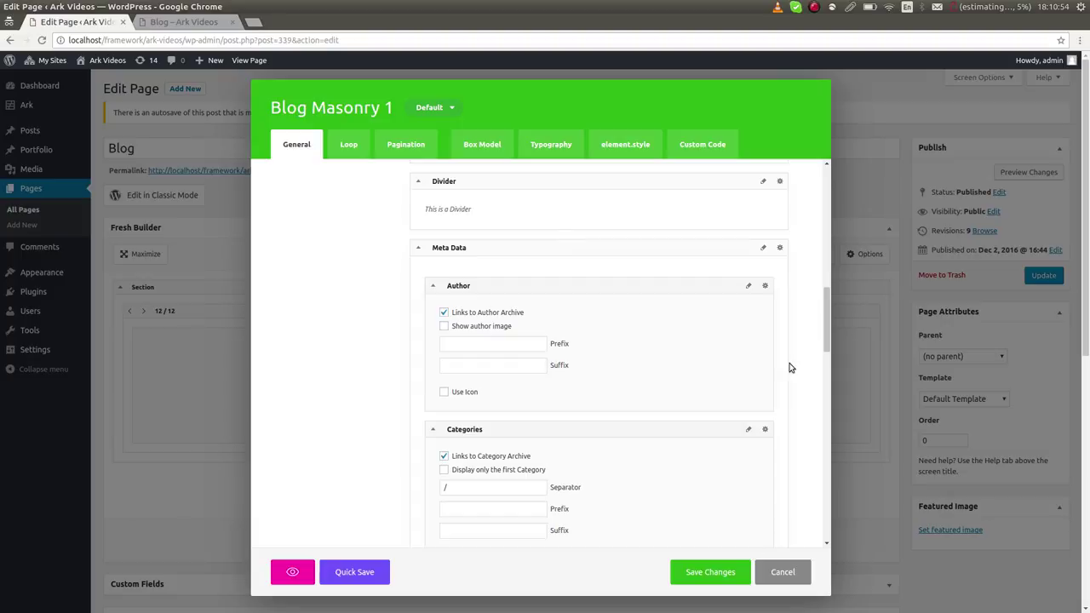
left_click(748, 286)
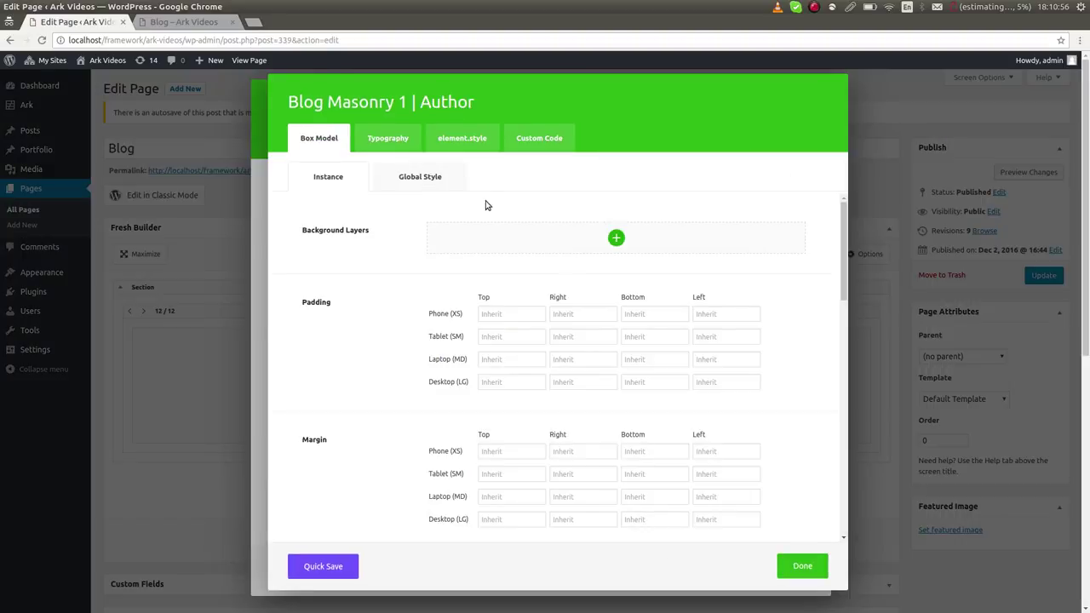
left_click(389, 141)
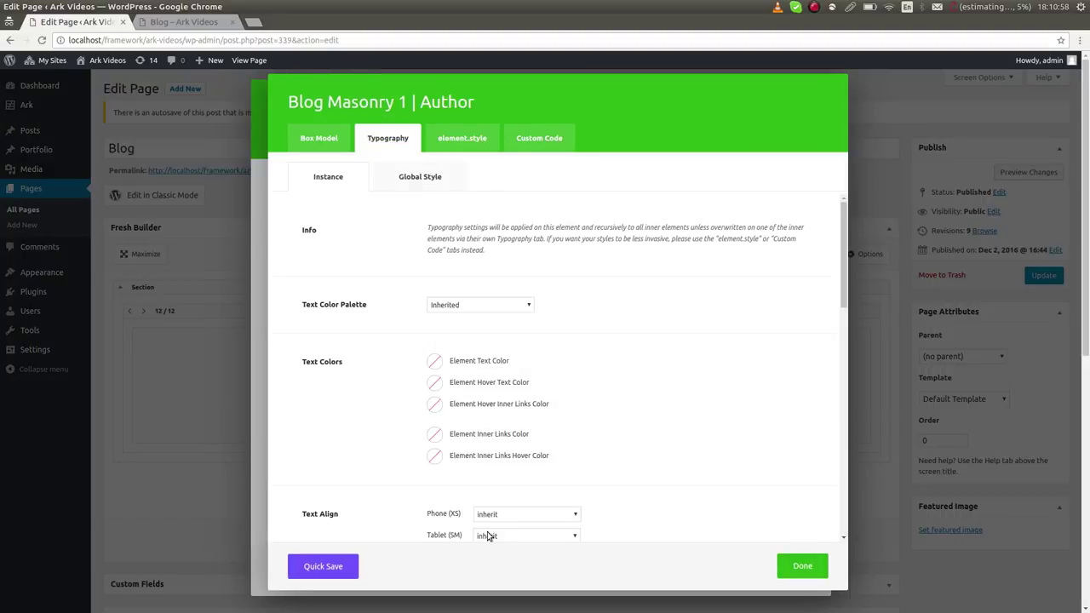
left_click(435, 435)
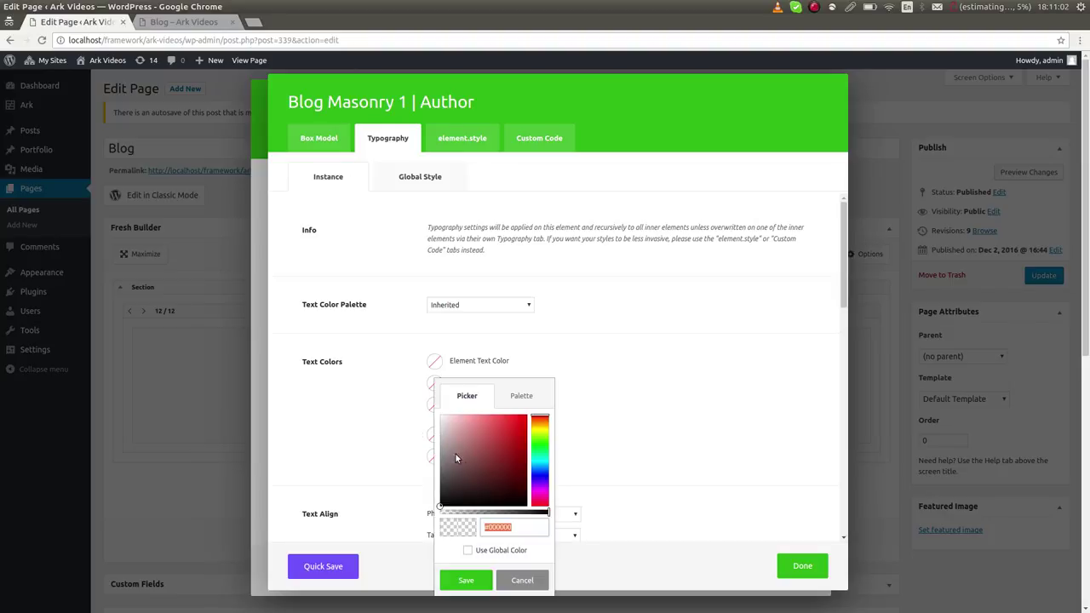
left_click(523, 397)
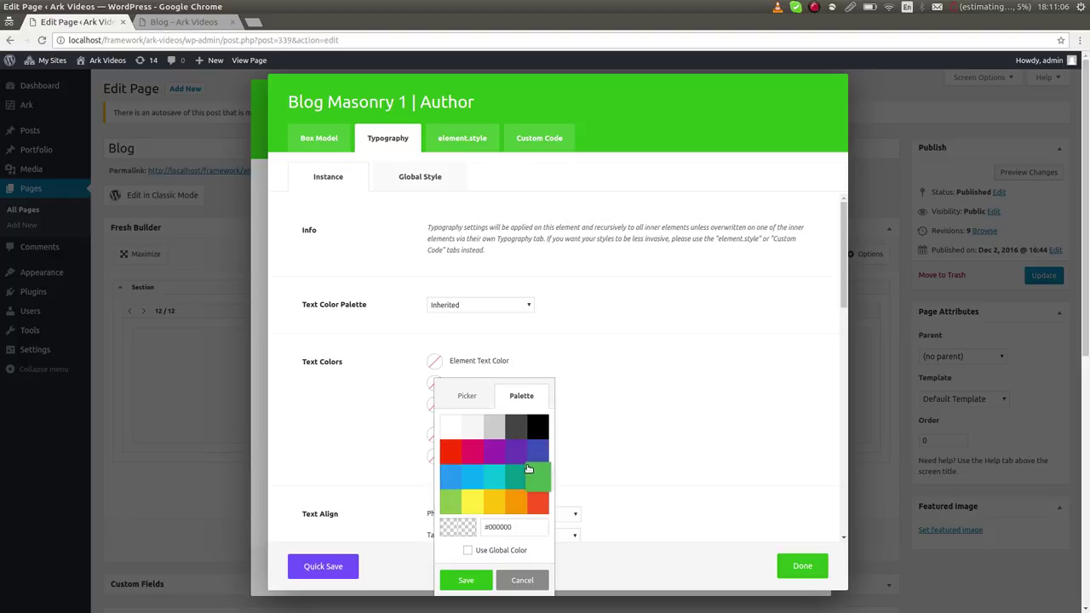
left_click(447, 580)
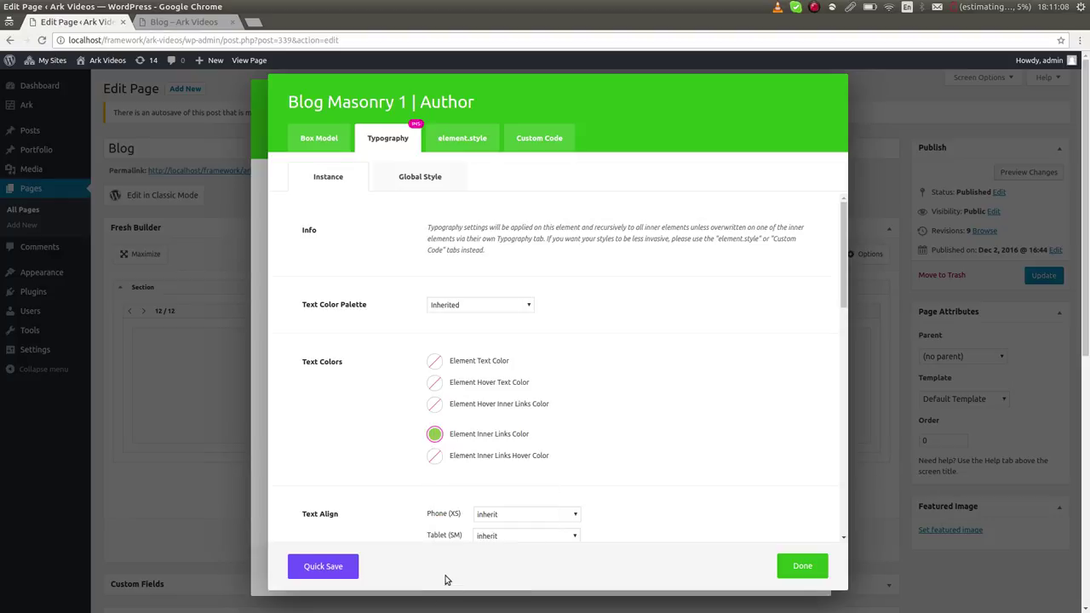
left_click(306, 563)
Check the live Blog page's five post cards for green author names before Blog Category.
left_click(183, 21)
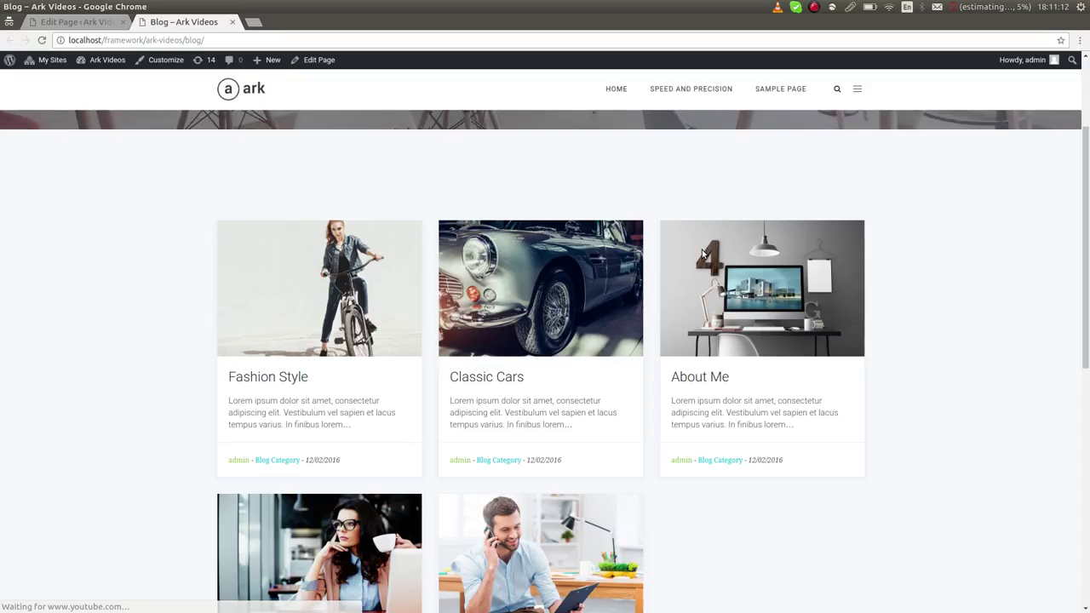
scroll(426, 506, "down", 2)
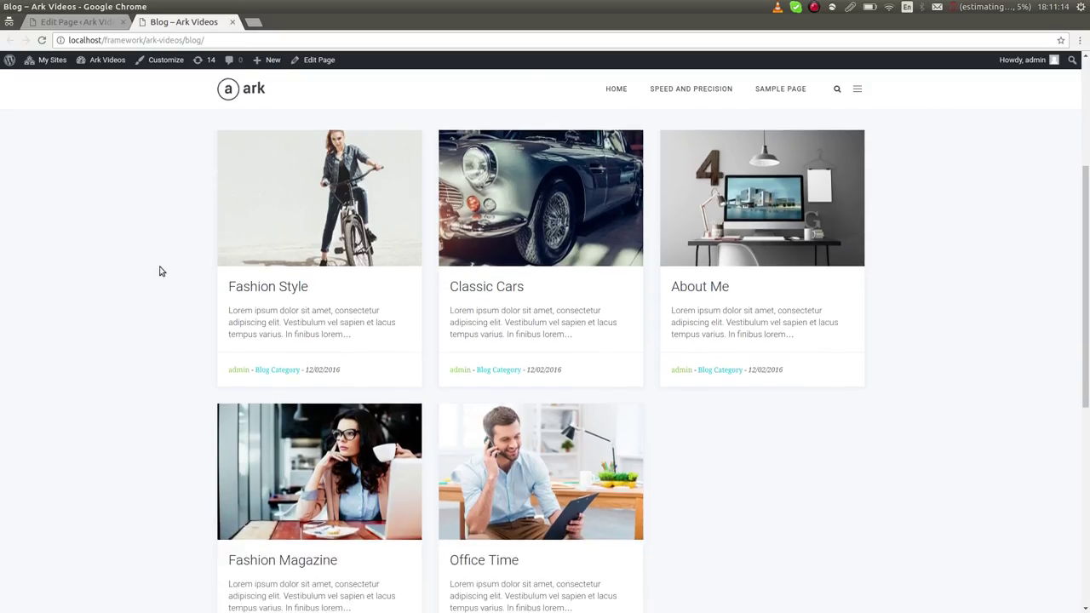
scroll(458, 474, "down", 1)
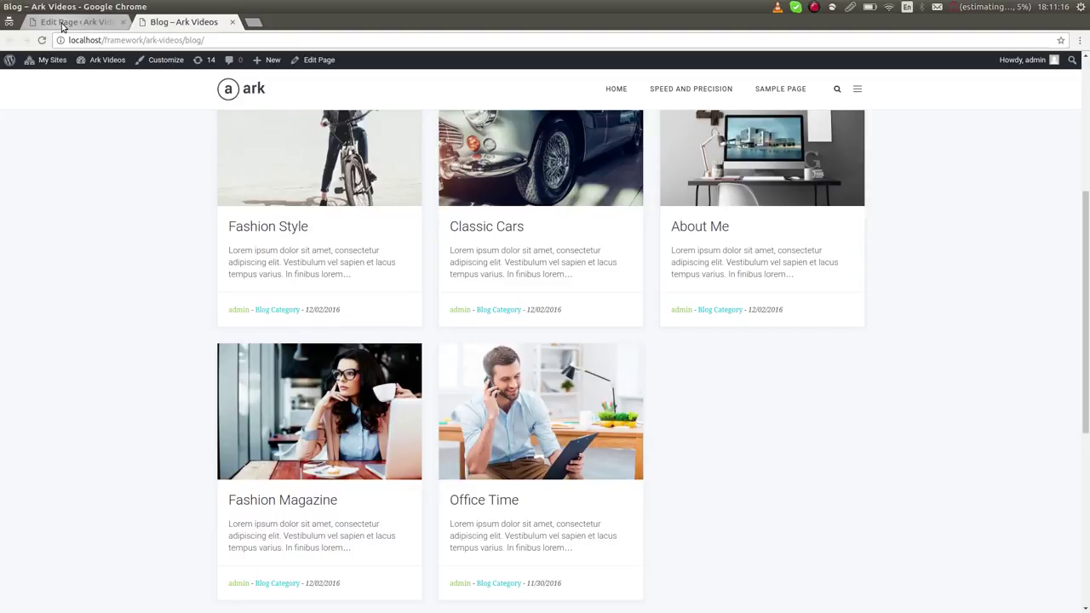
scroll(431, 413, "down", 2)
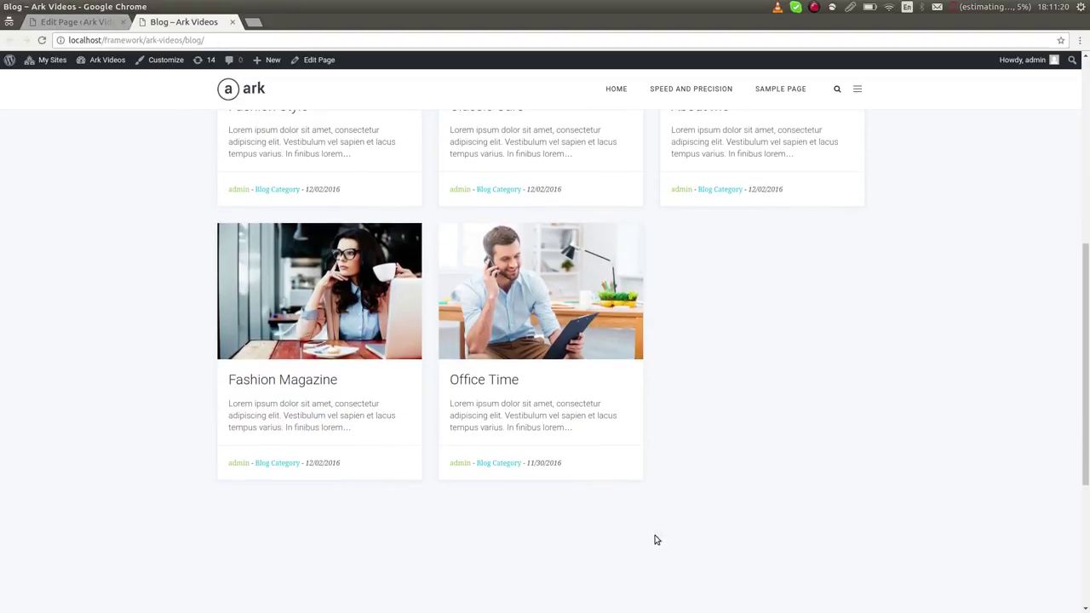
Return to Blog Masonry 1 settings, keeping 3 Columns and reviewing the column gap fields.
left_click(75, 21)
left_click(802, 566)
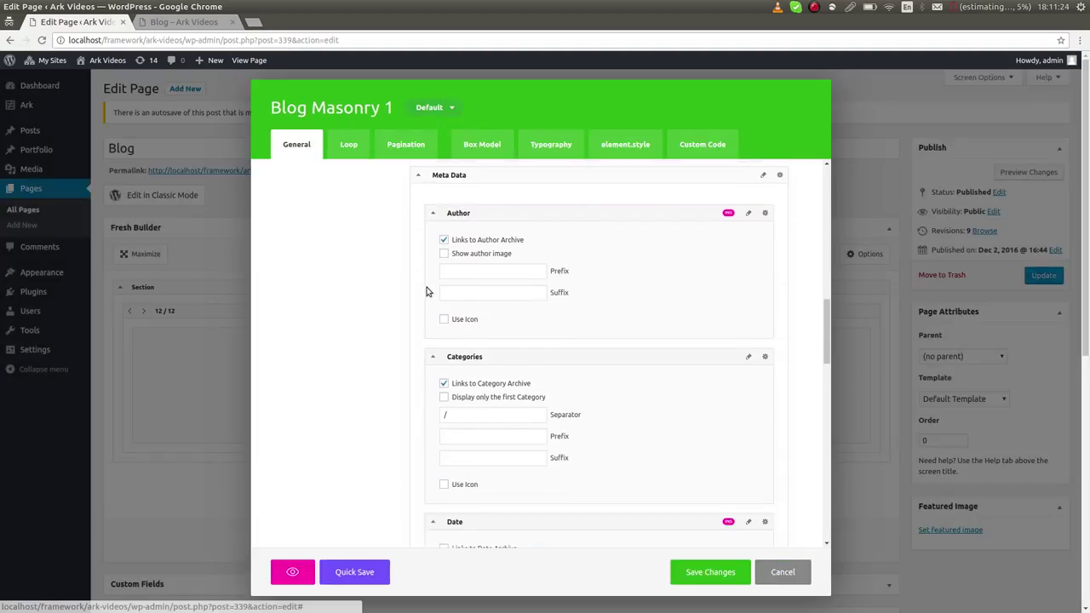
scroll(498, 287, "down", 10)
scroll(451, 324, "down", 8)
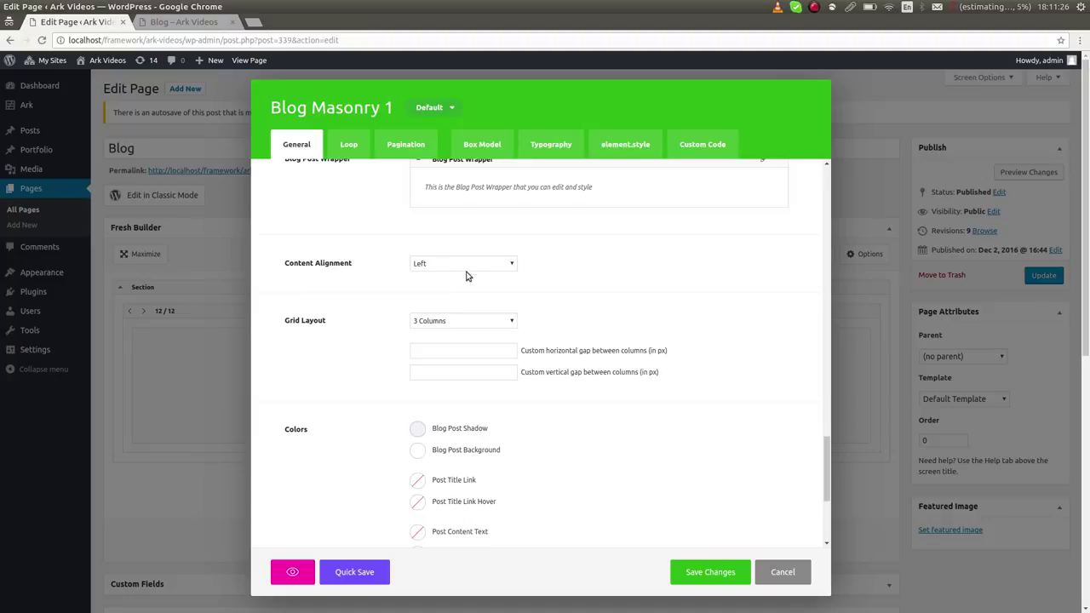
left_click(480, 260)
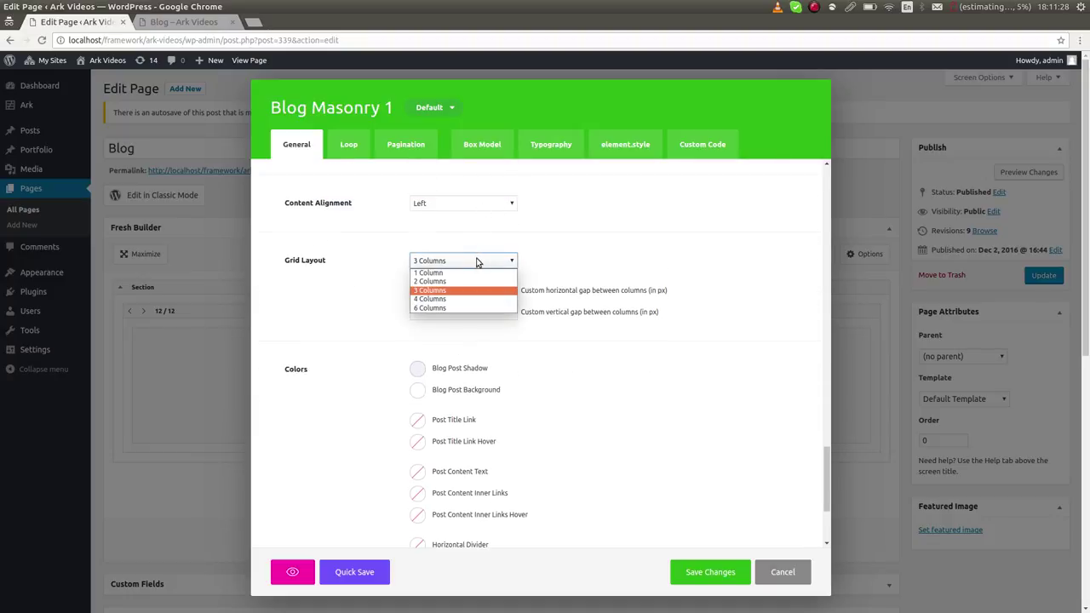
left_click(479, 261)
left_click(479, 261)
left_click(441, 216)
left_click(448, 207)
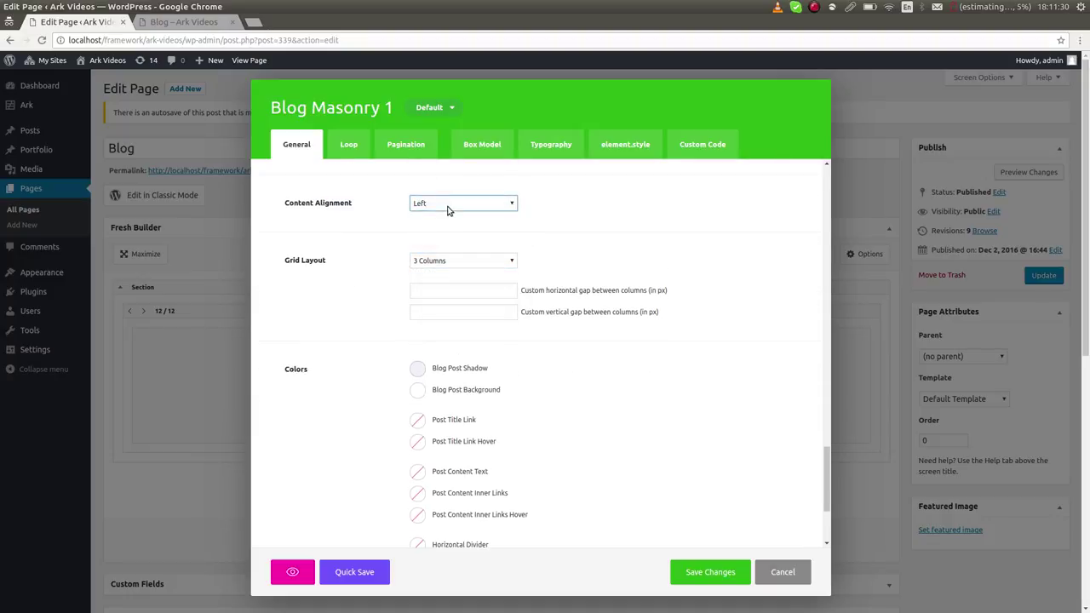
scroll(251, 249, "up", 1)
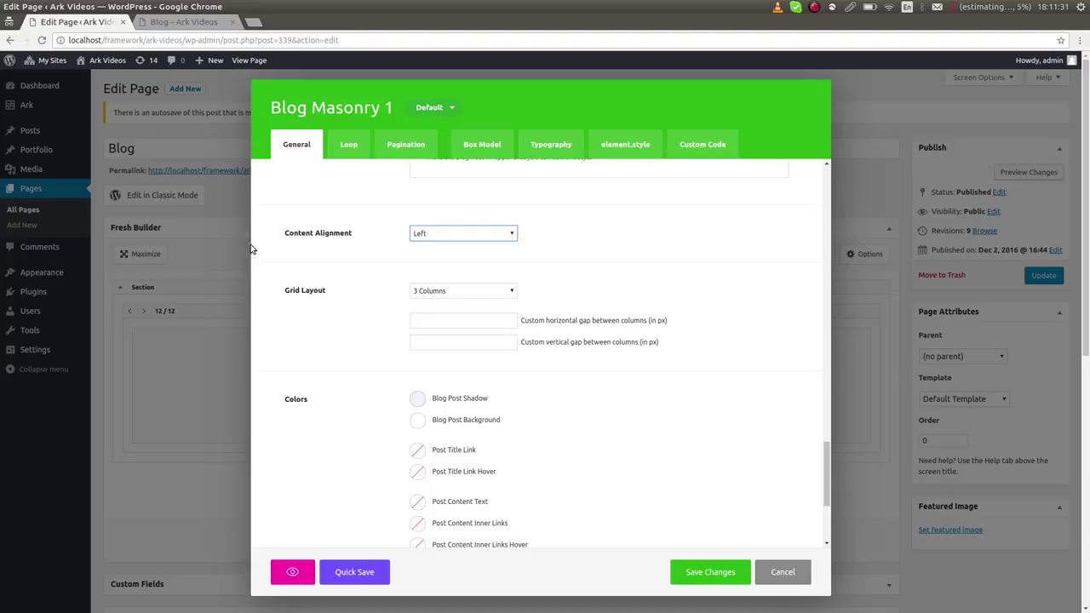
left_click(480, 321)
left_click(478, 336)
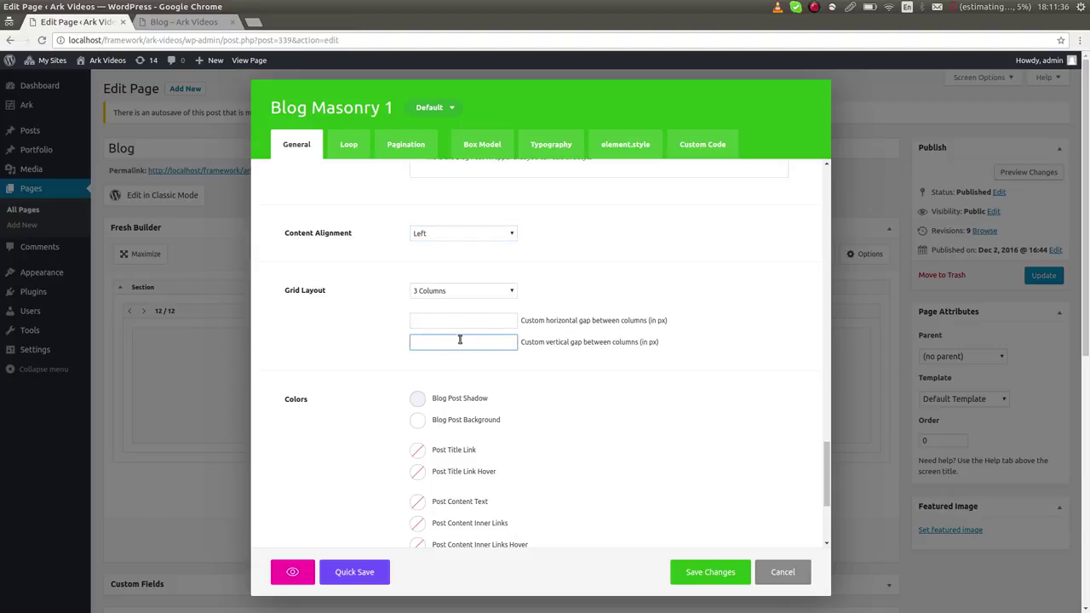
Turn on Image is Full Width for the featured area.
scroll(503, 275, "down", 2)
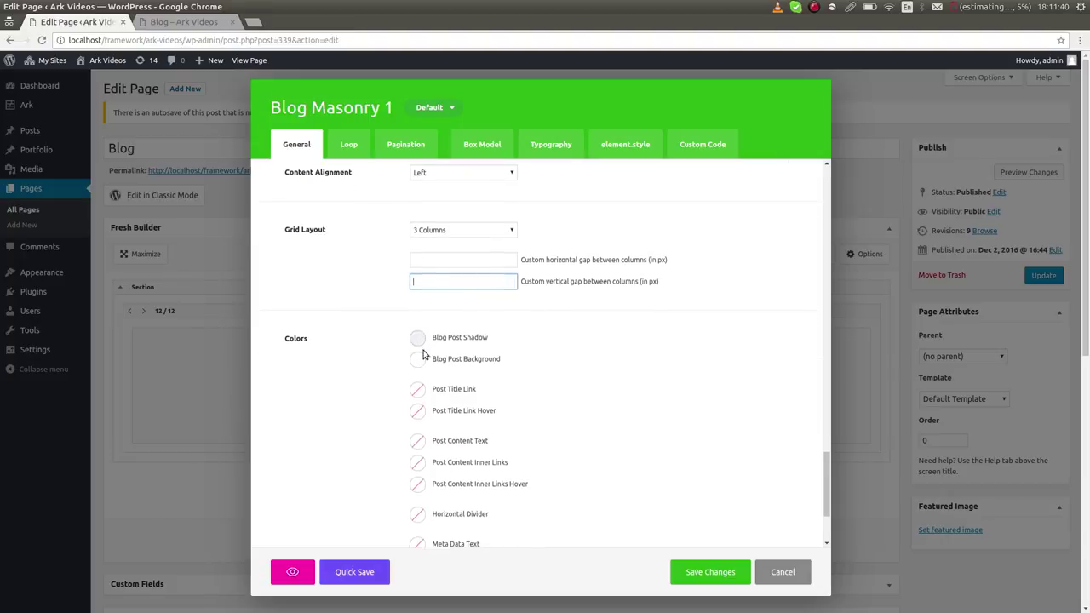
scroll(423, 355, "down", 5)
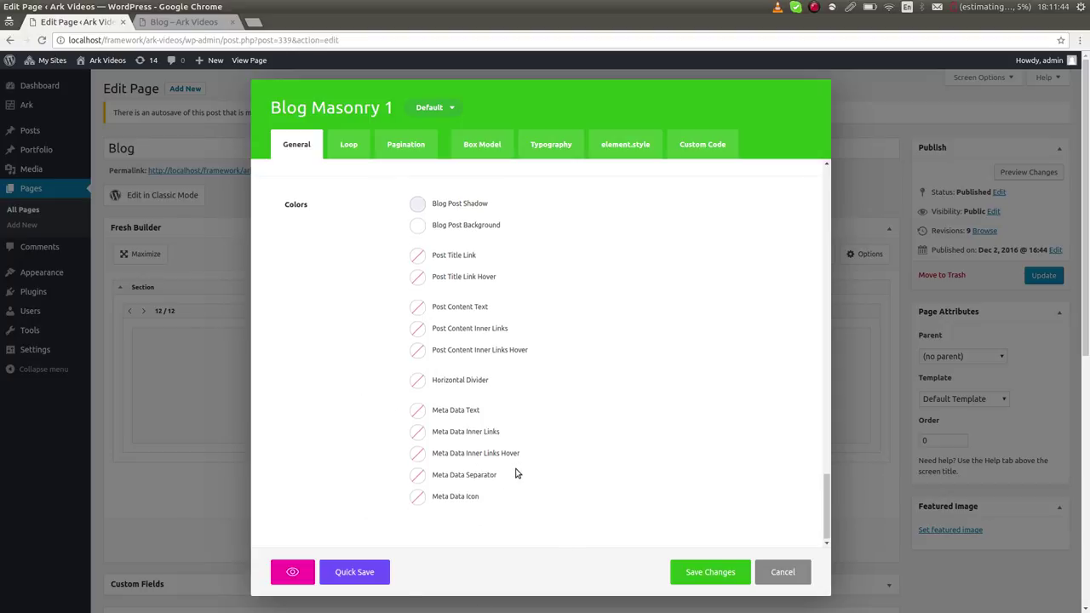
scroll(513, 471, "up", 15)
scroll(620, 505, "up", 15)
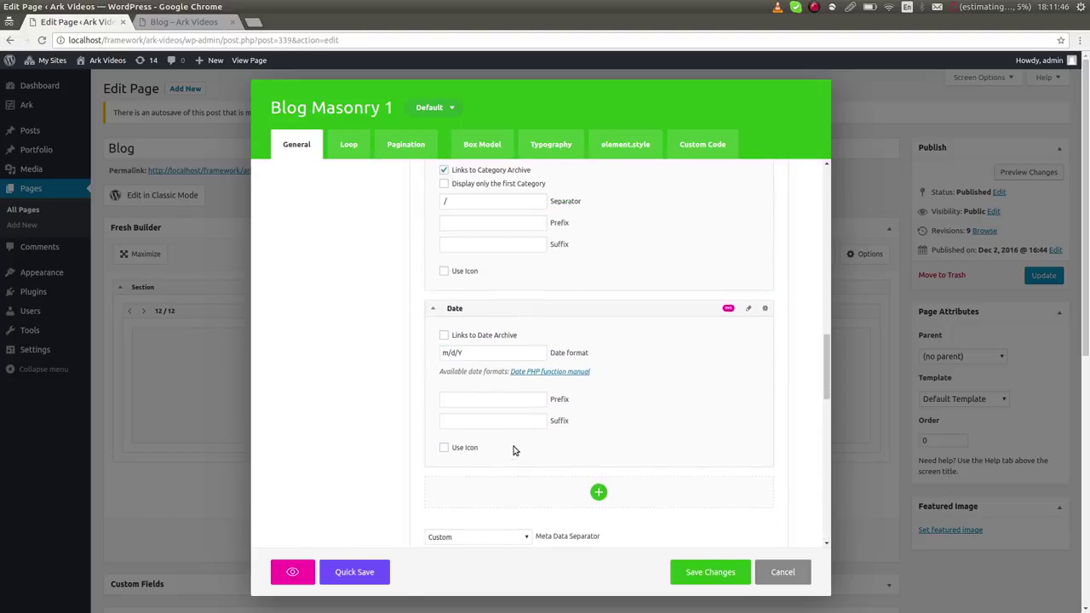
scroll(559, 453, "up", 4)
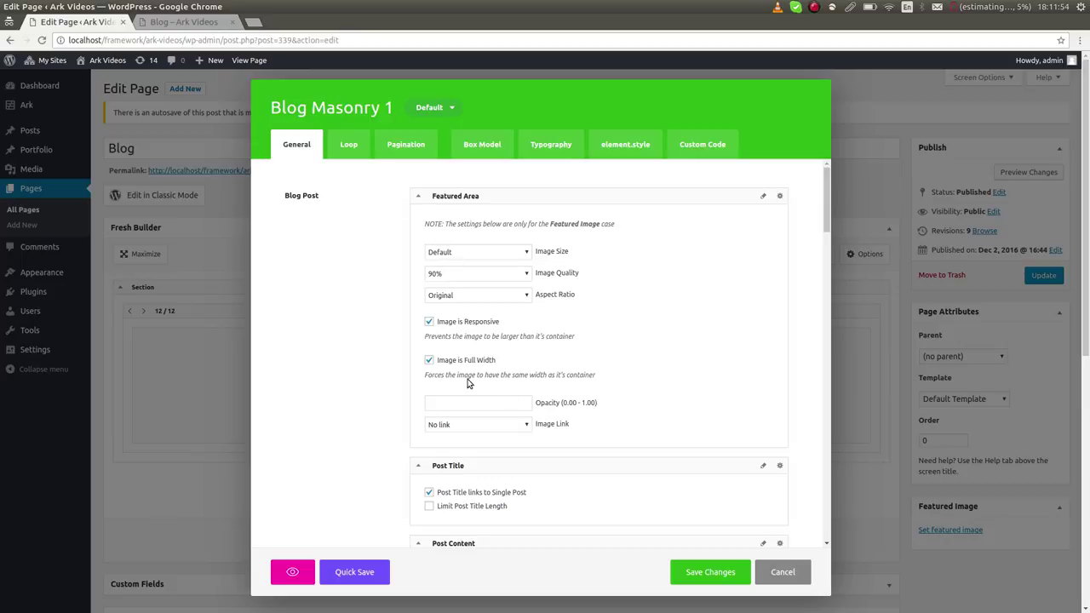
left_click(429, 360)
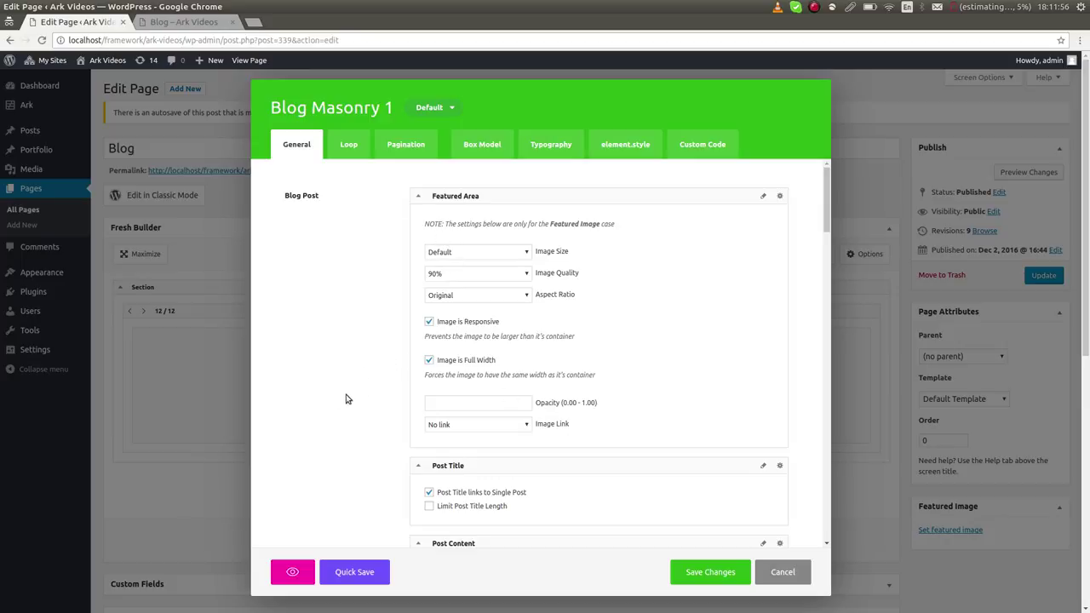